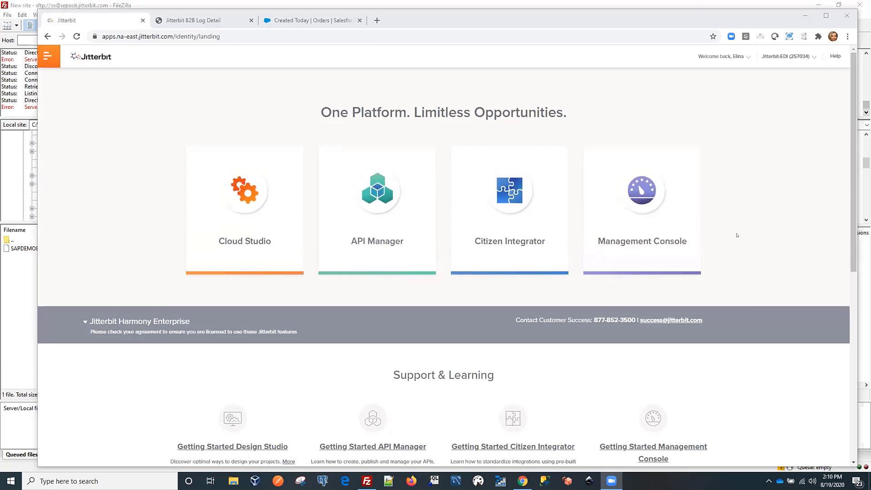
Step: Open the "CS Sample - SAP SFDC 850" project in Cloud Studio
click(243, 229)
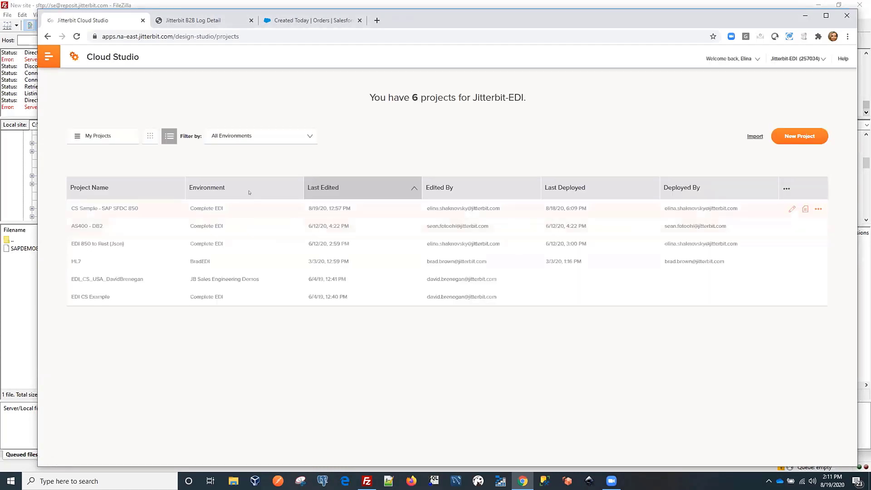
click(98, 137)
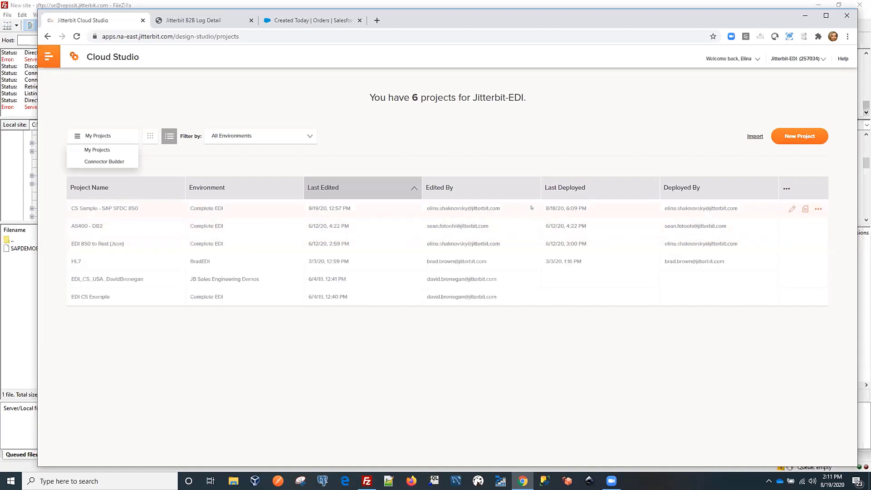
click(98, 207)
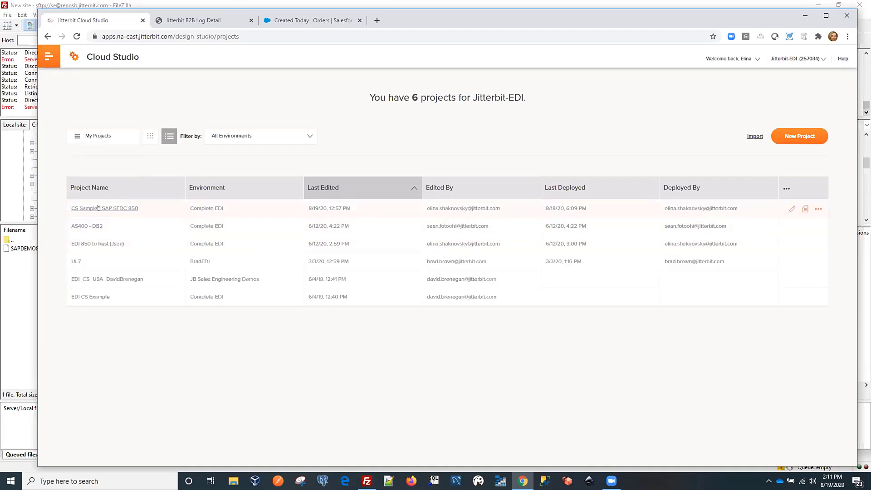
click(98, 208)
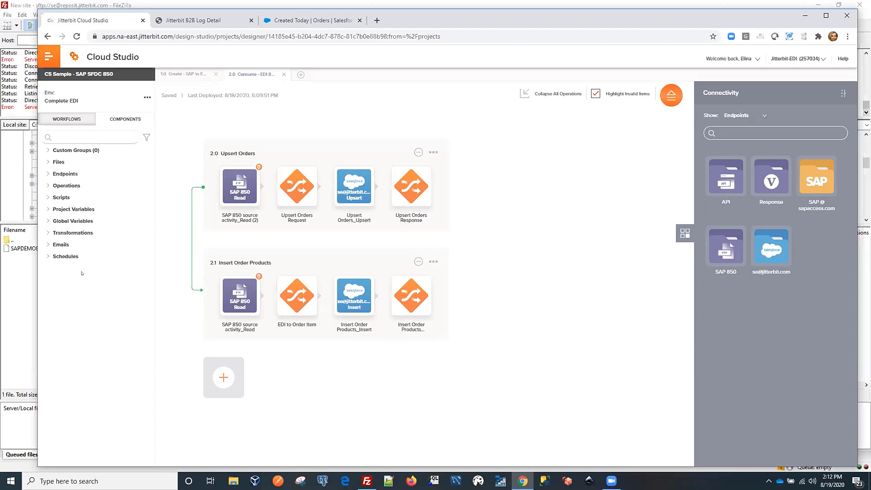
Step: Review the project's workflows and component categories, including the items under Endpoints
click(60, 120)
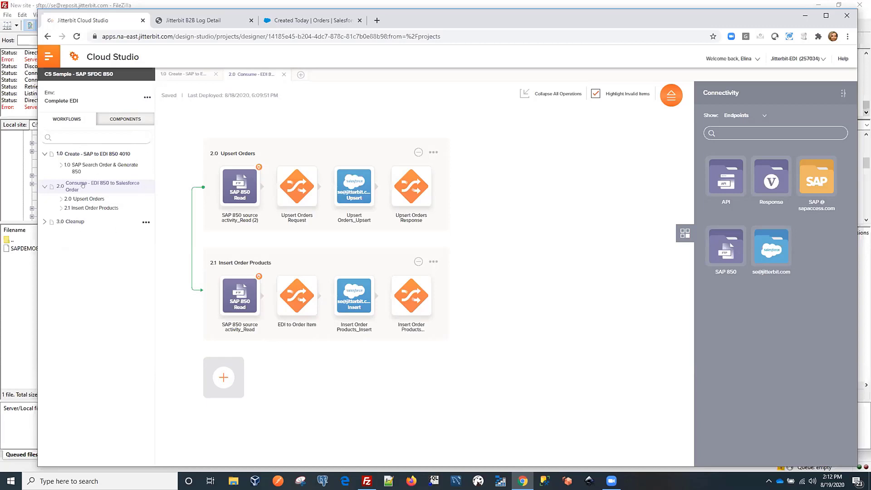
click(119, 119)
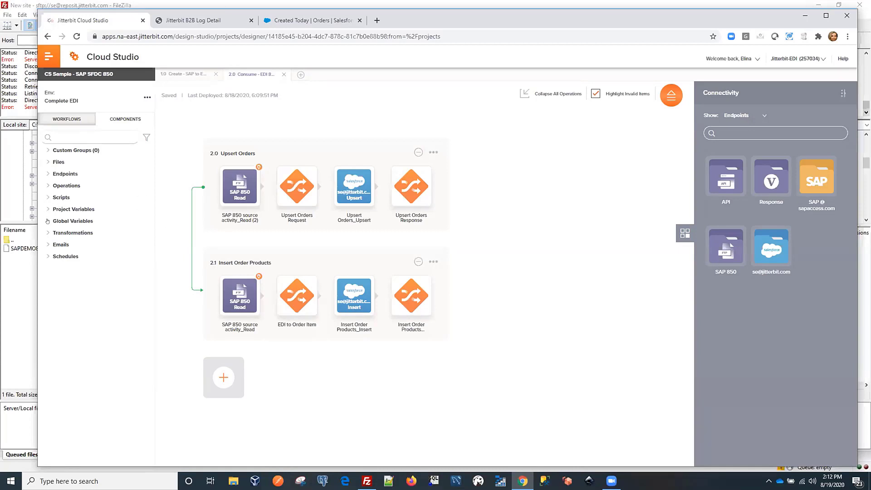
click(47, 174)
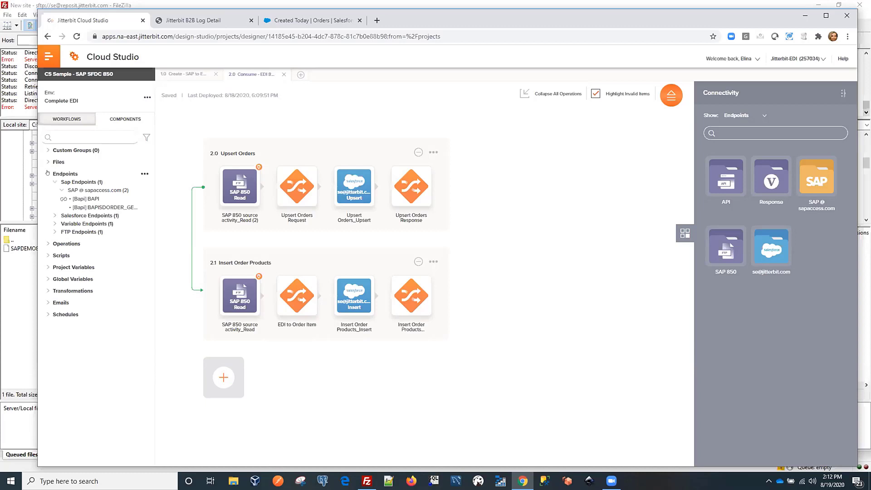
click(47, 173)
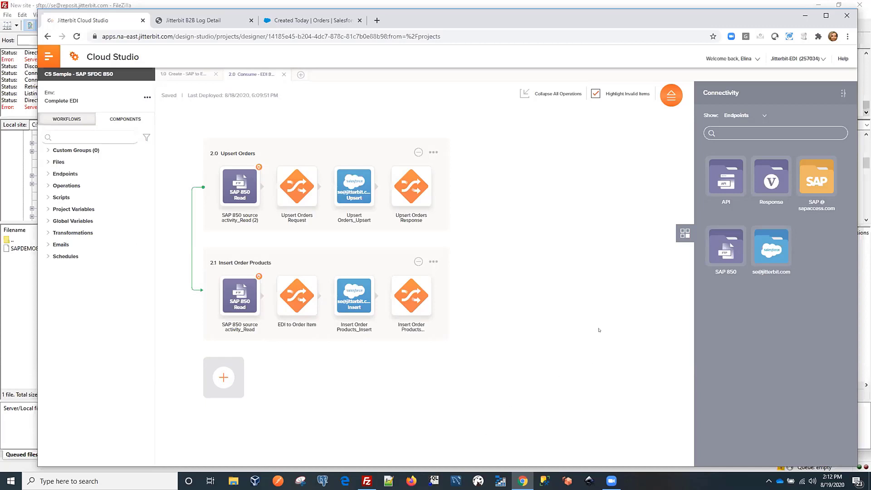
Step: Browse all endpoints and connectors available under Connectivity, and restore the display to Endpoints only
click(760, 119)
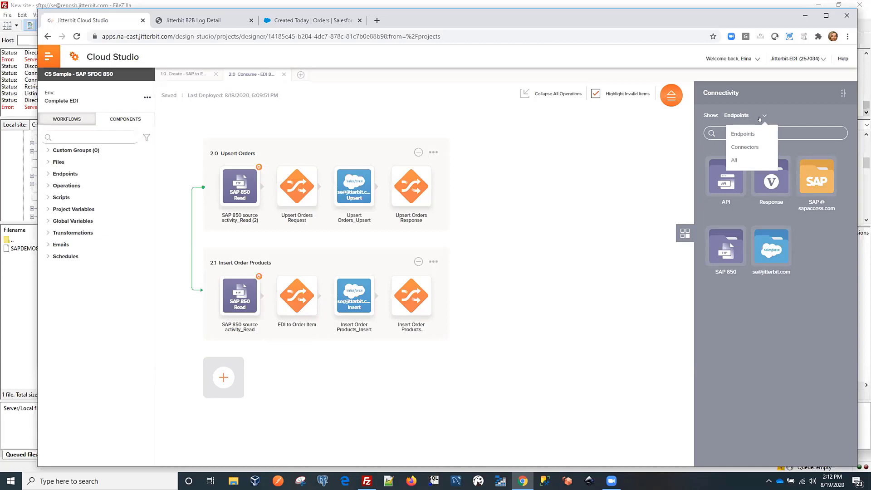
click(743, 158)
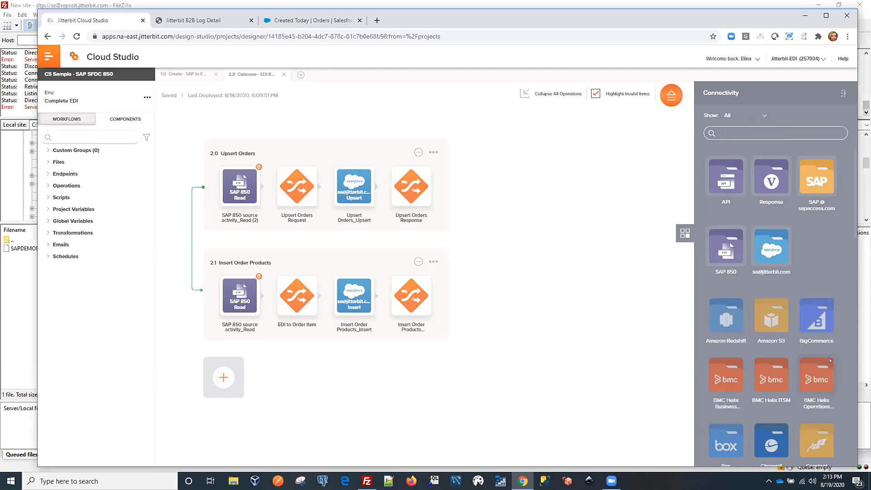
scroll(830, 361, down, 5)
scroll(830, 361, down, 6)
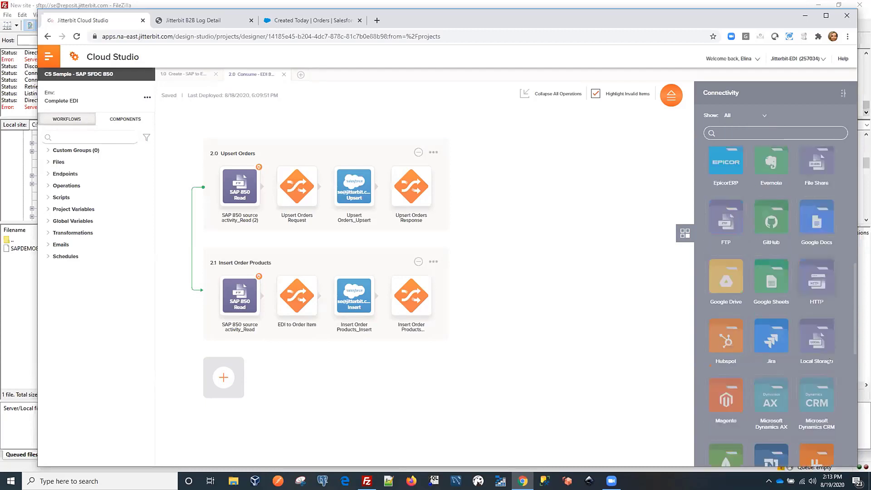
scroll(830, 361, up, 10)
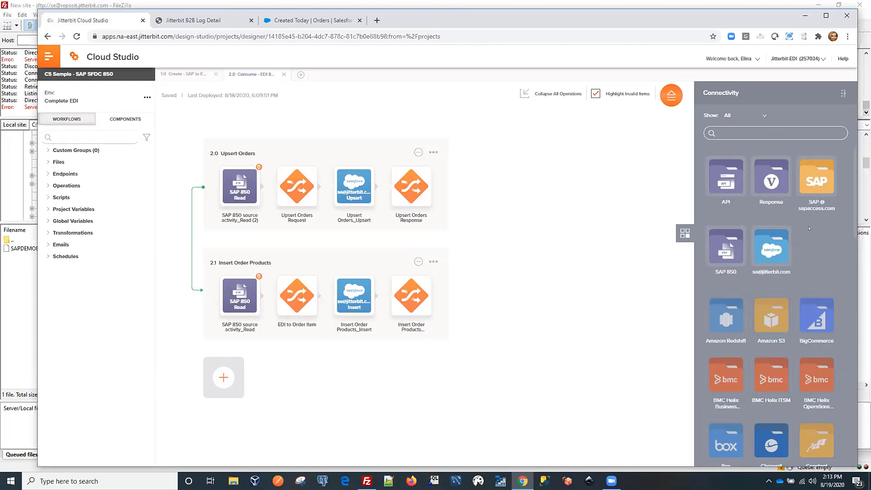
click(764, 116)
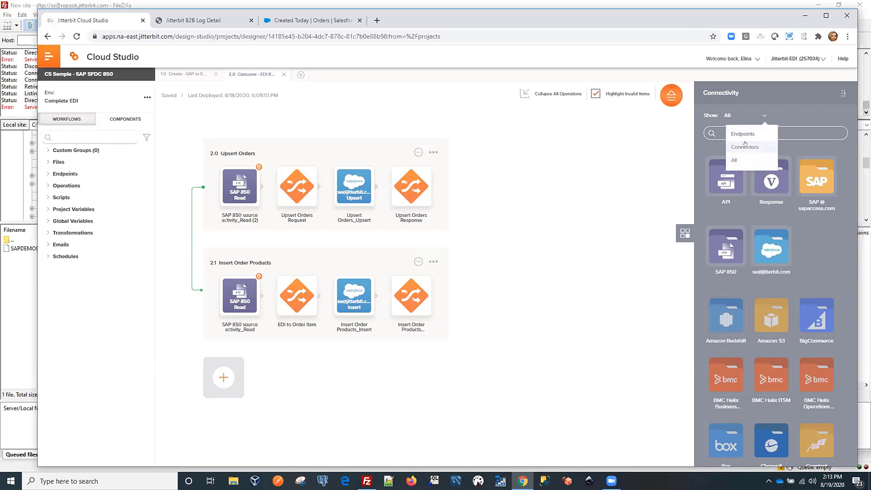
click(745, 134)
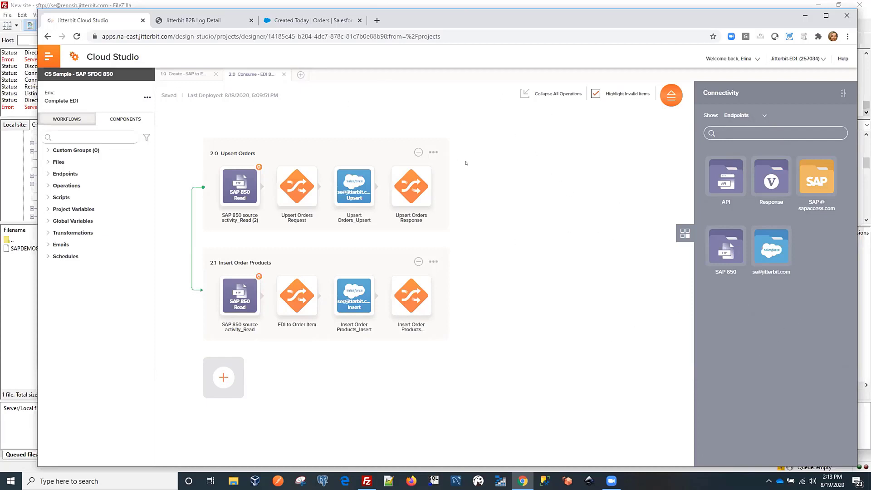
Step: Open the response transformation that follows the SAP BAPI activity in workflow 1.0, showing only mapped fields for both source and target
click(191, 72)
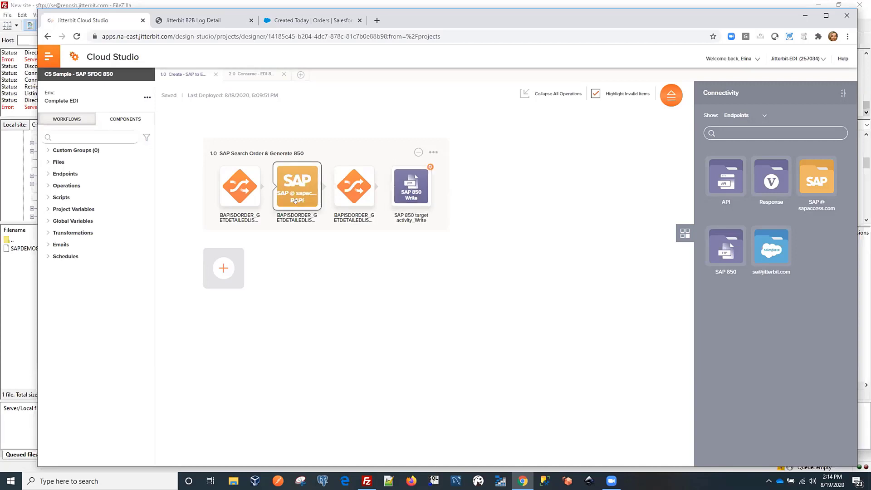
click(352, 186)
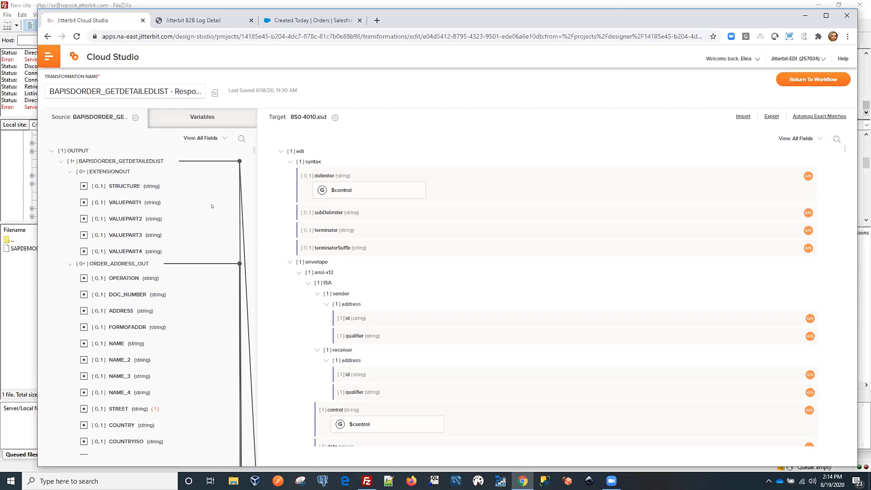
click(208, 136)
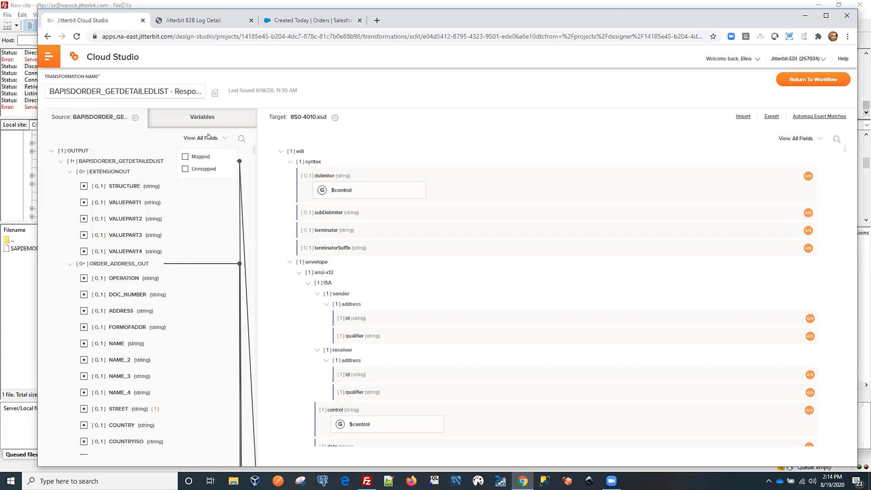
click(185, 157)
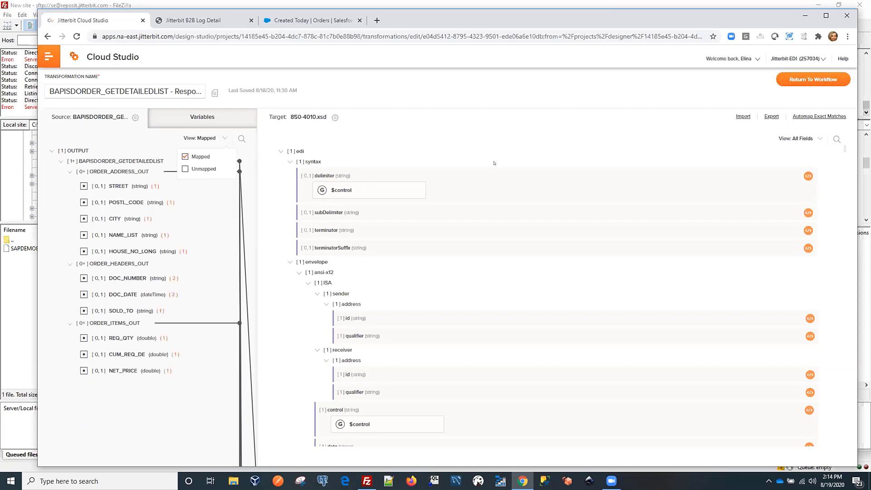
click(798, 138)
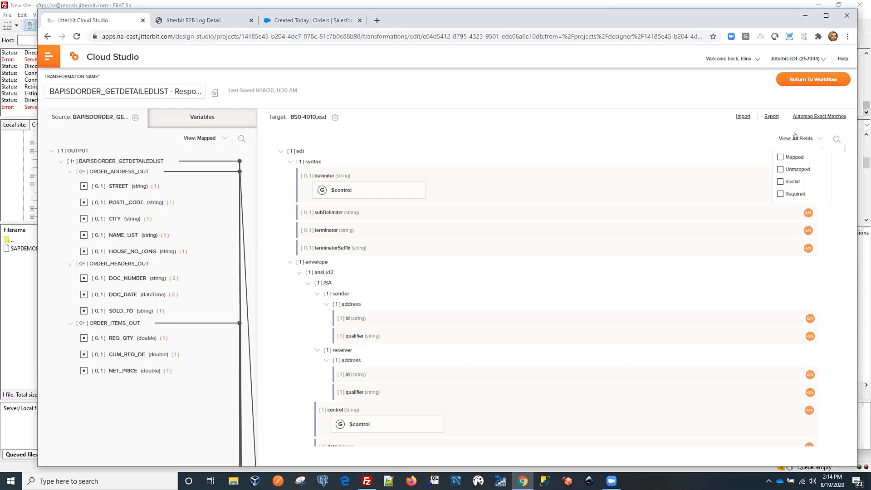
click(775, 157)
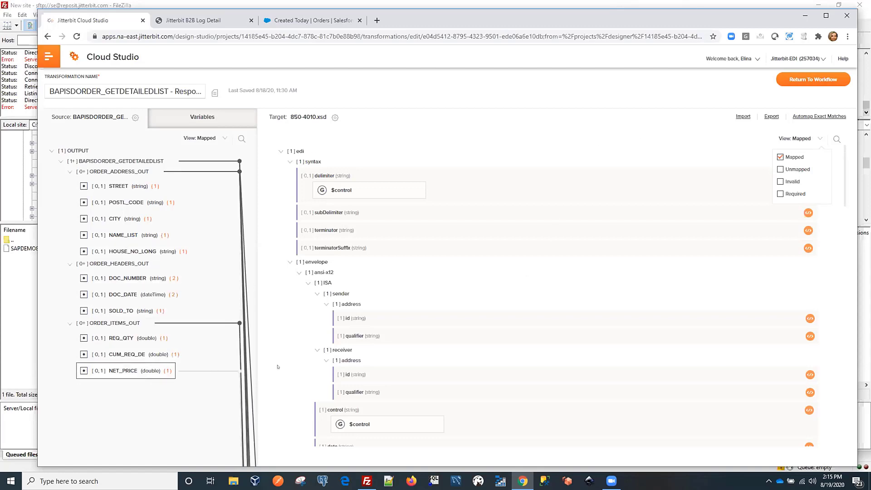
Step: Examine how the SAP order fields map to the 850-4010.xsd target segments, and return to the workflow
scroll(460, 295, down, 4)
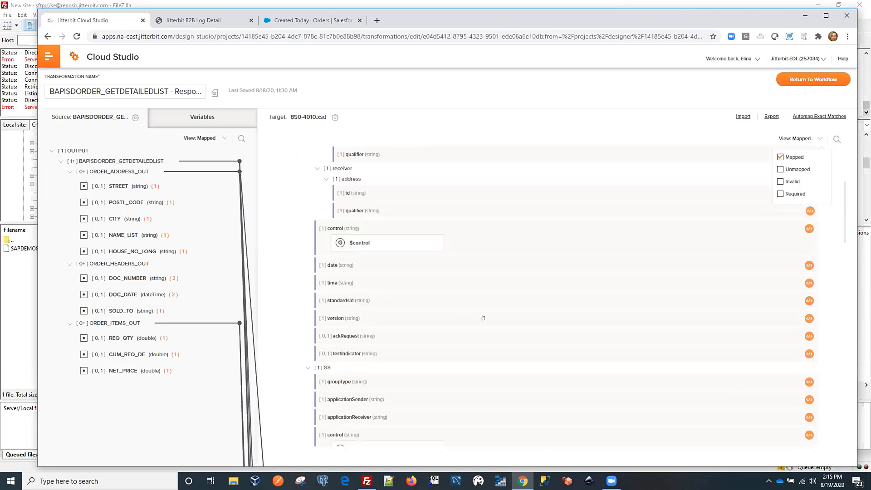
scroll(483, 317, down, 8)
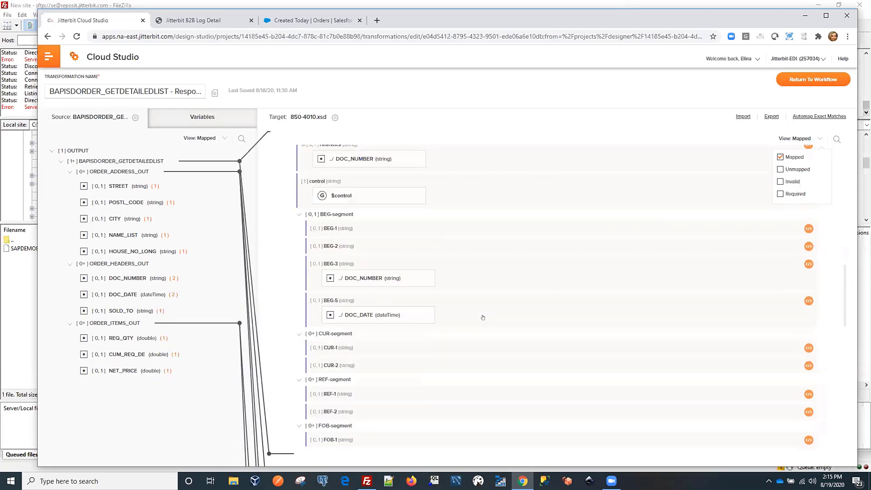
scroll(483, 317, down, 5)
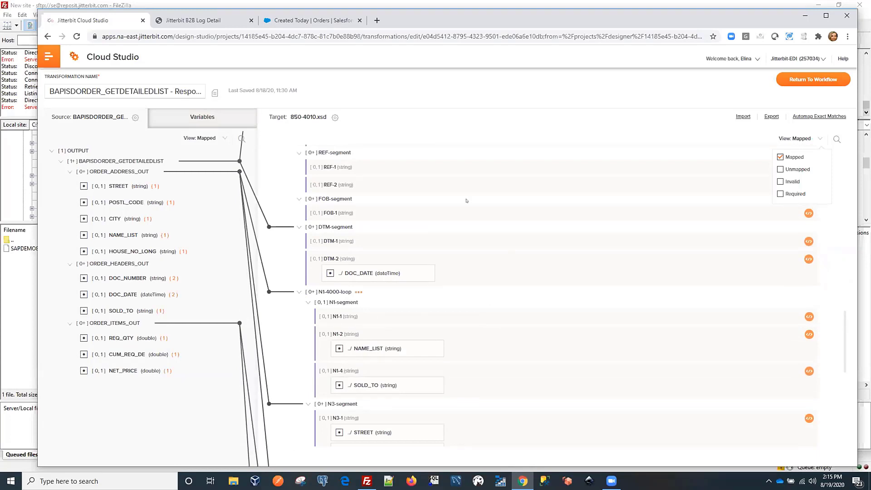
scroll(583, 279, down, 1)
scroll(583, 280, down, 3)
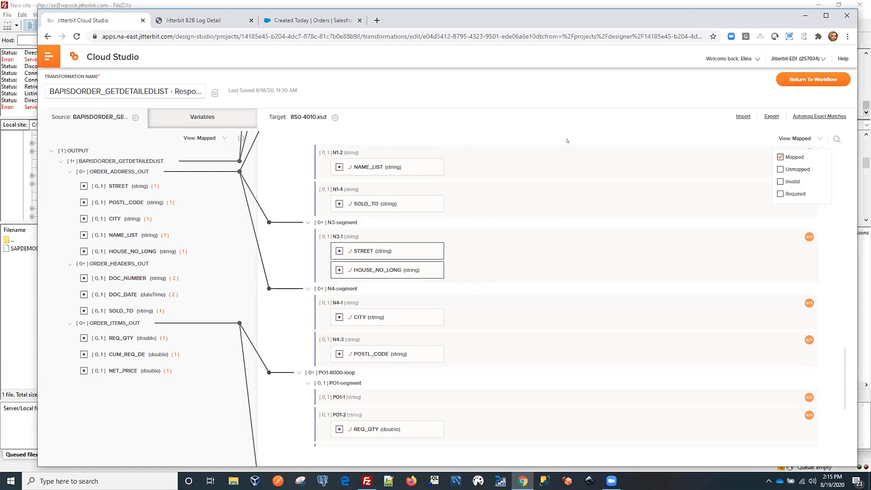
click(618, 148)
key(alt+Left)
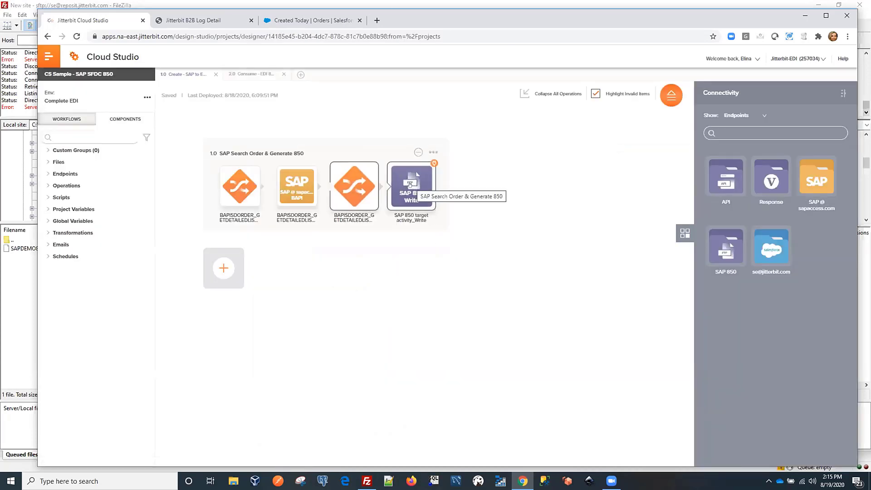
Step: Open the SAP 850 Write activity of operation 1.0 and review its path and file name settings
click(410, 184)
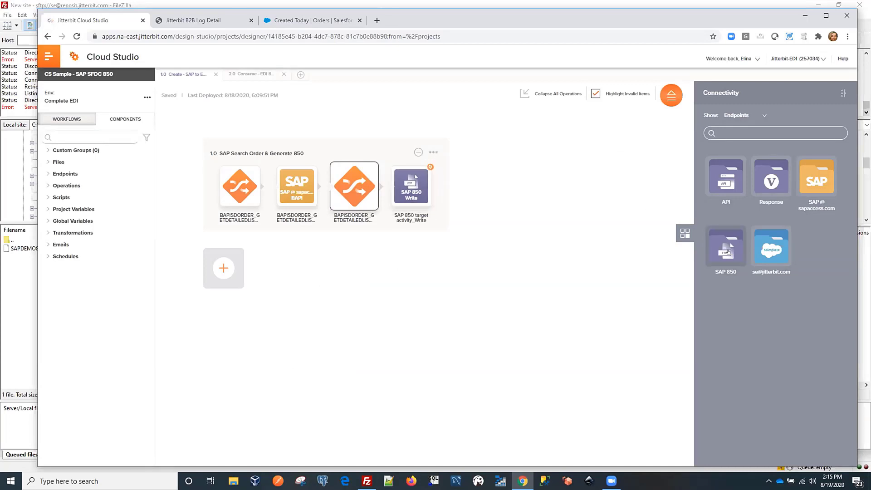
double_click(410, 184)
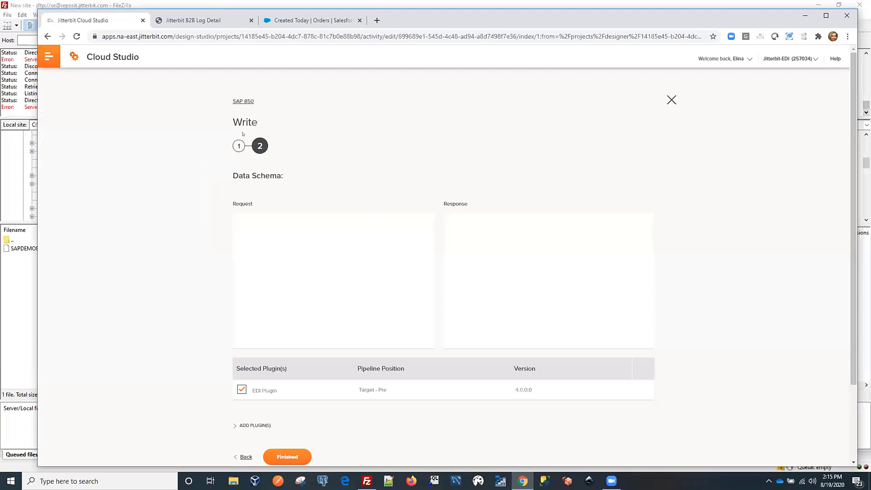
click(238, 145)
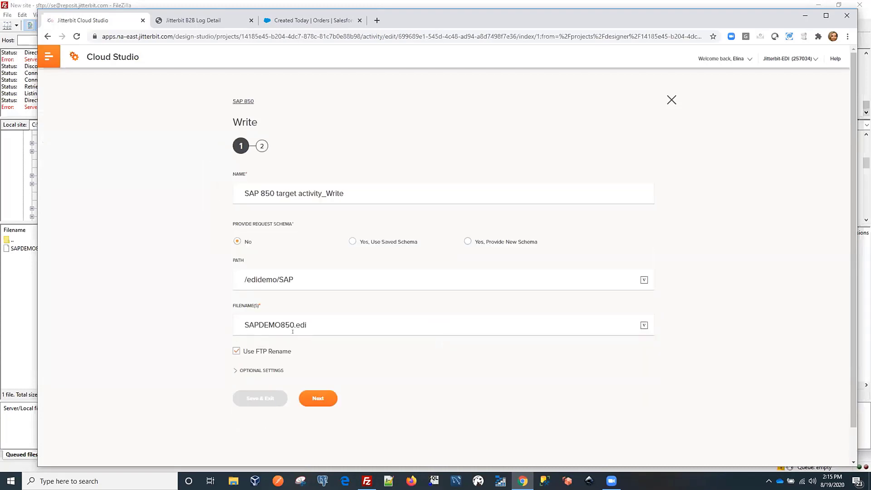
Step: Review the selected and additional plugins on the Write activity's data schema page, and close the activity without changes
click(261, 146)
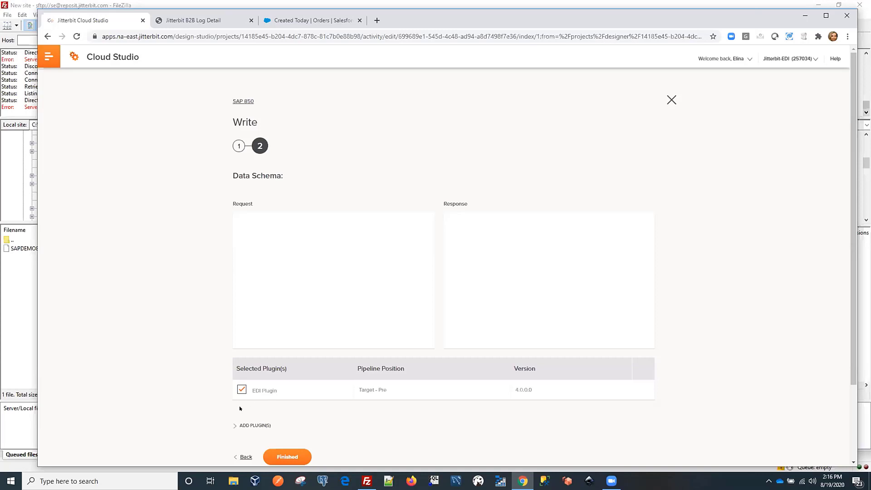
click(235, 426)
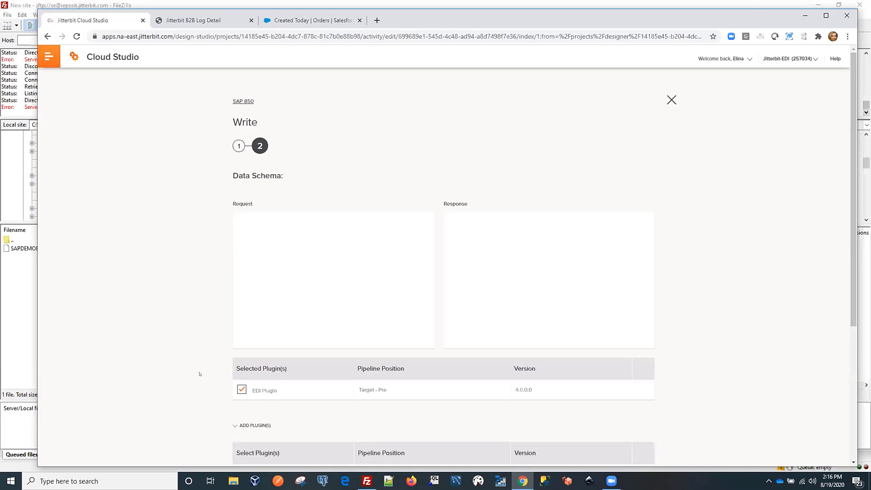
scroll(141, 321, down, 5)
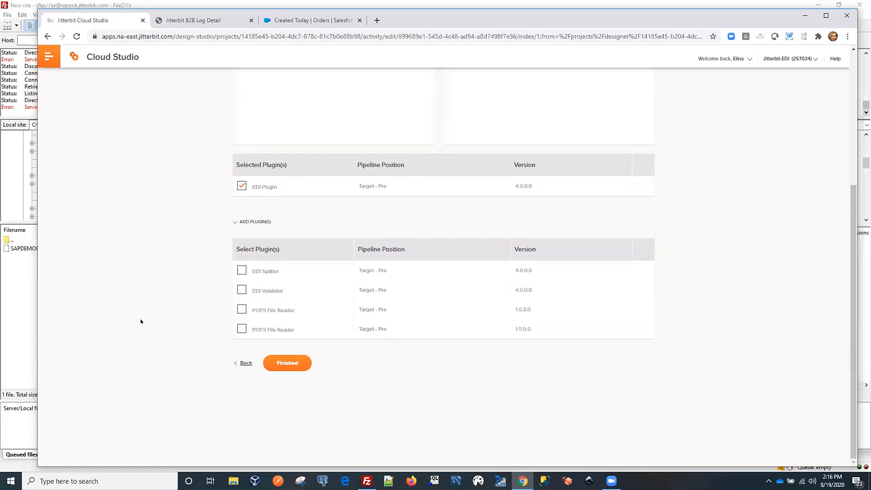
scroll(168, 228, up, 2)
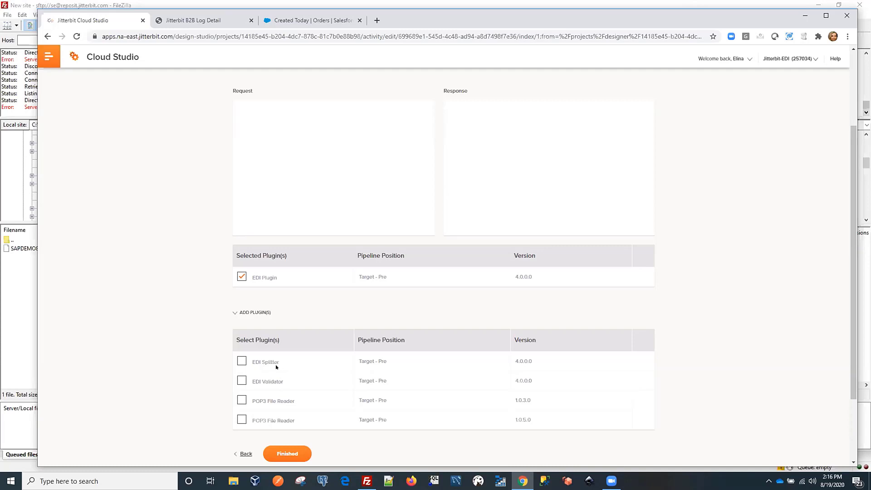
scroll(120, 292, up, 3)
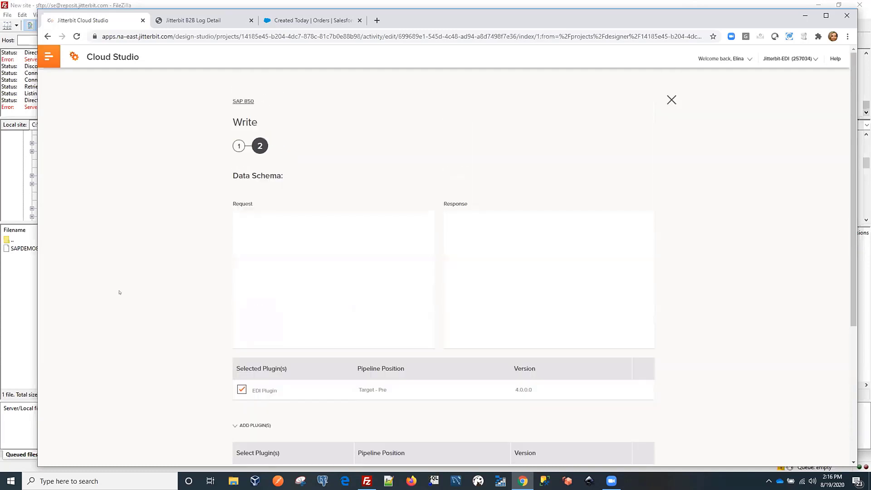
click(672, 100)
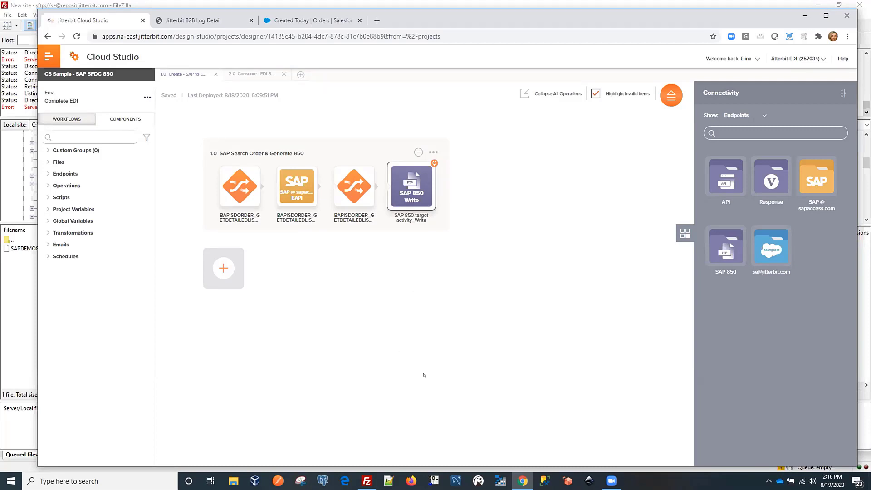
mouse_move(367, 481)
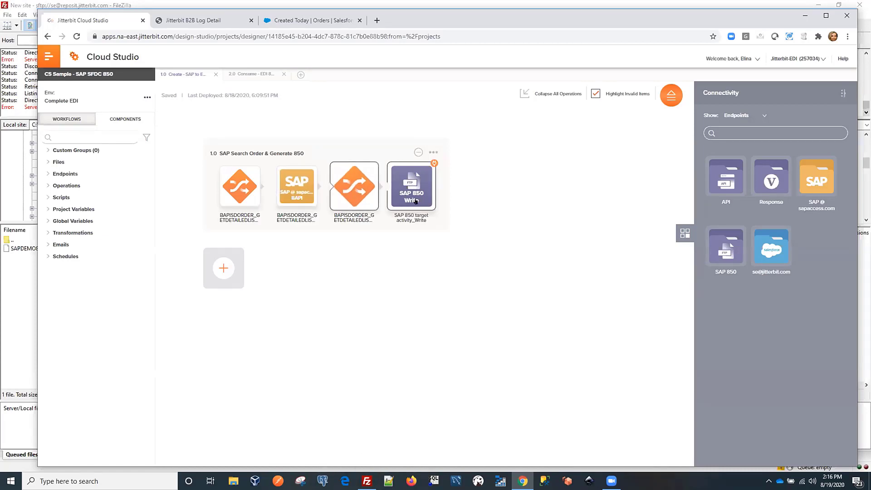
Step: Switch to FileZilla, refresh the listing of the remote /edidemo/SAP folder, and return to Cloud Studio
click(367, 482)
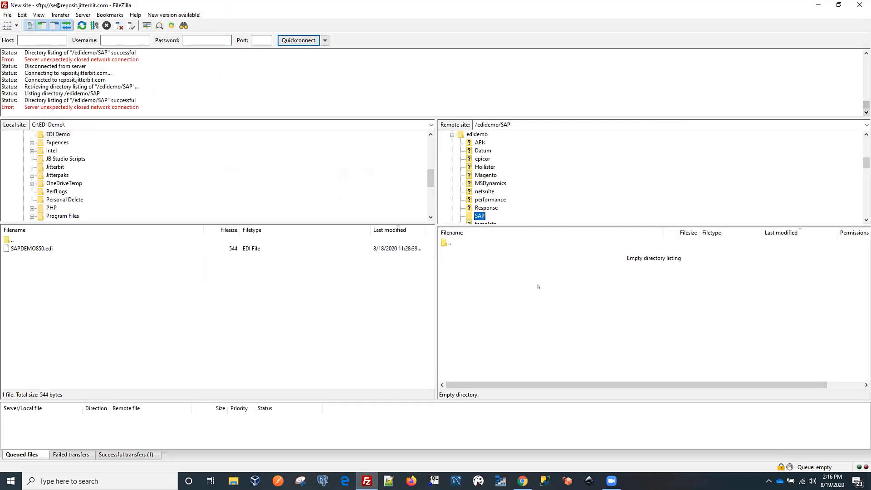
click(81, 26)
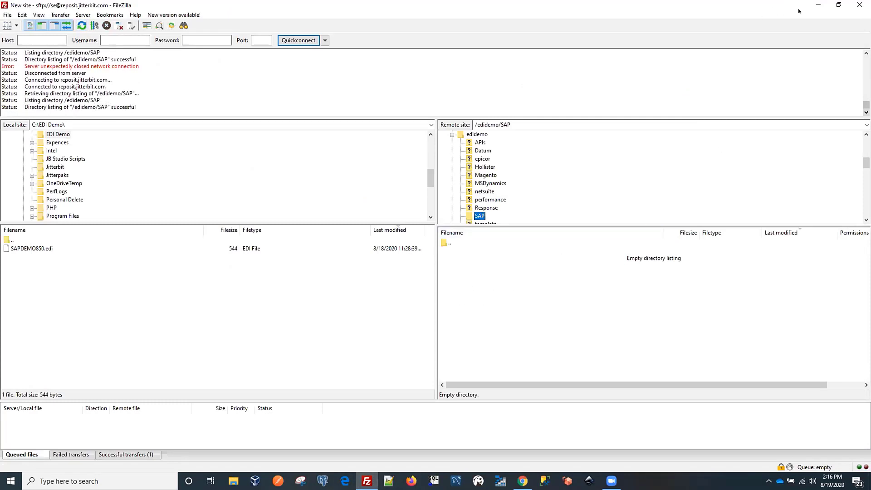
click(819, 5)
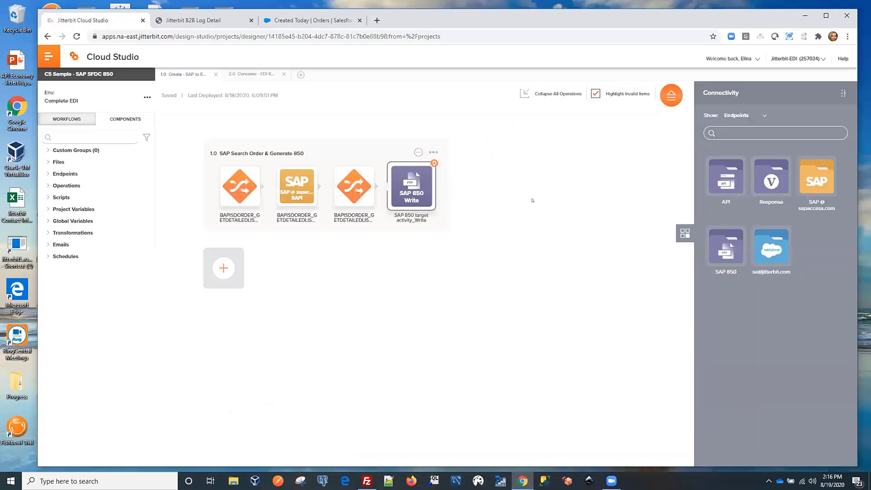
Step: Run operation 1.0, SAP Search Order & Generate 850
click(433, 152)
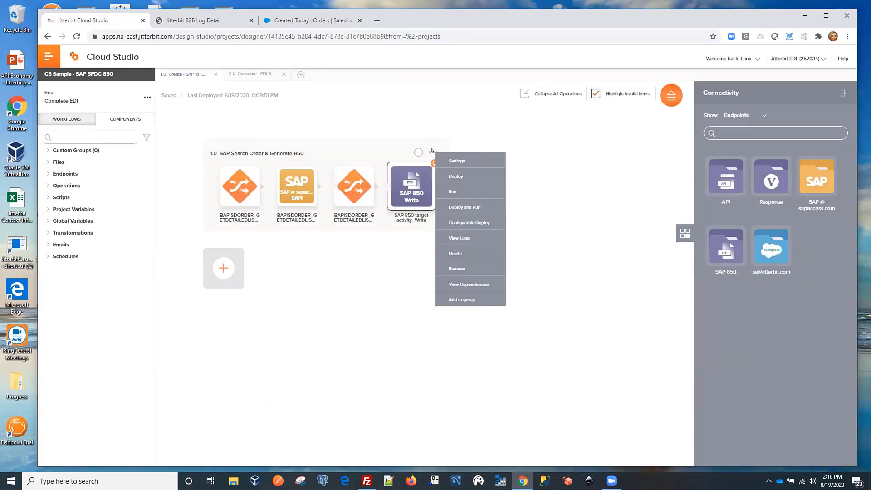
click(454, 193)
click(437, 277)
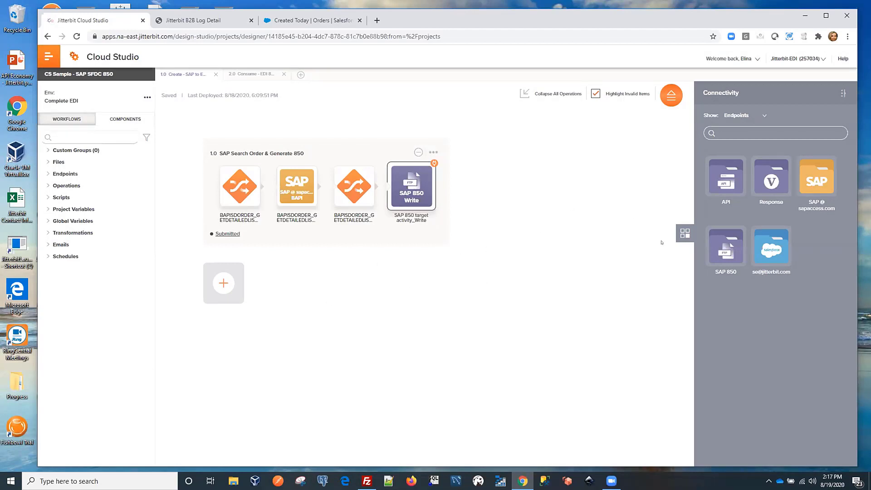
Step: Show the activities available for the SAP endpoint and the Salesforce endpoint, and check the operation's run status
click(817, 180)
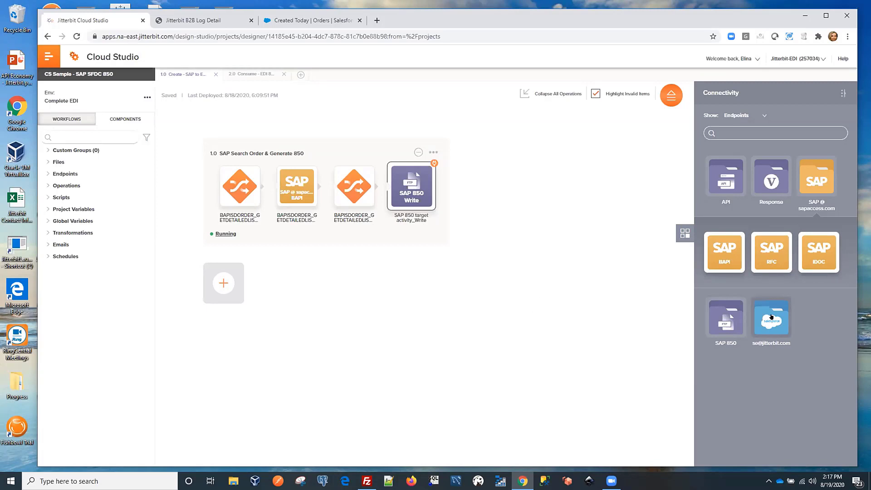
click(771, 317)
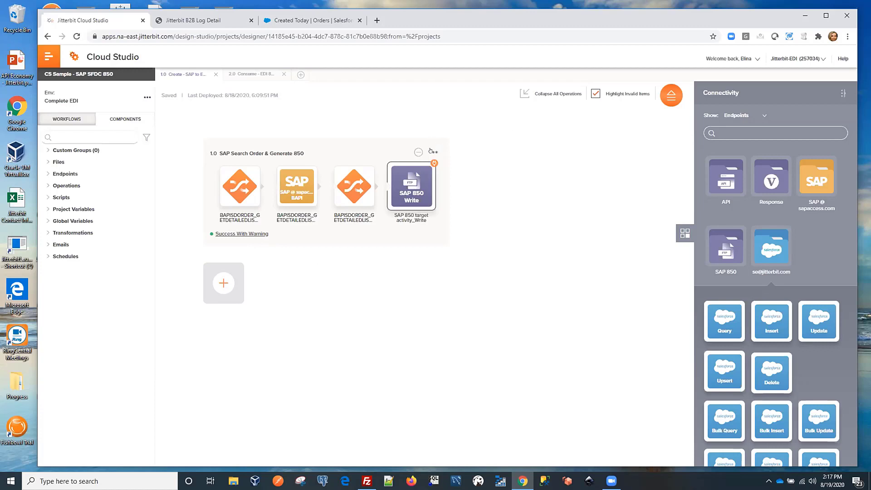
mouse_move(241, 234)
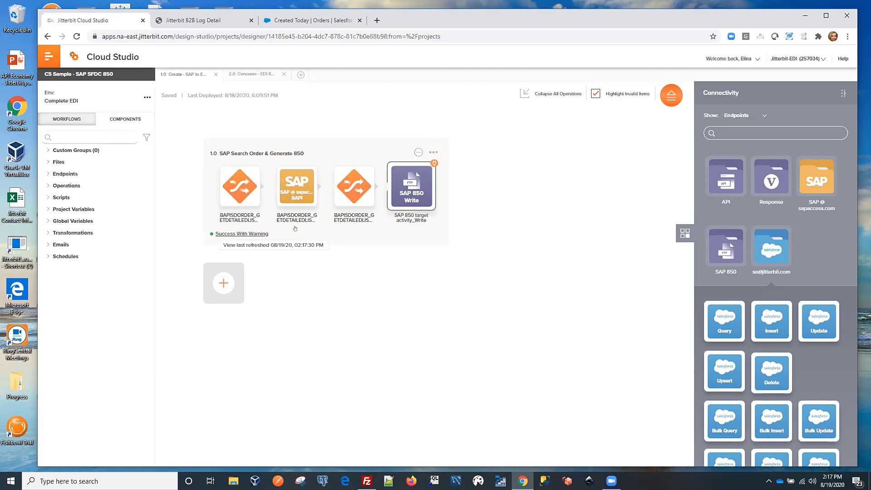
Step: Open the logs of SAP Search Order & Generate 850, examine the details of the latest listed run, and close the log
click(432, 155)
click(461, 237)
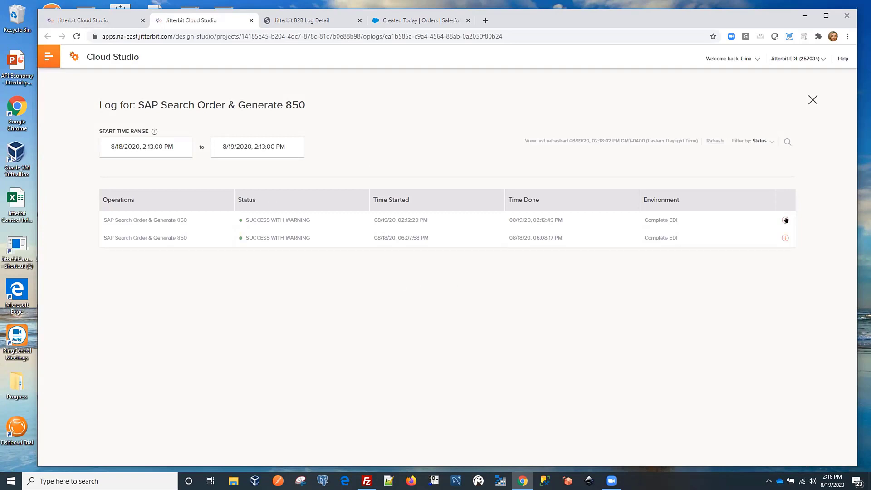
click(786, 220)
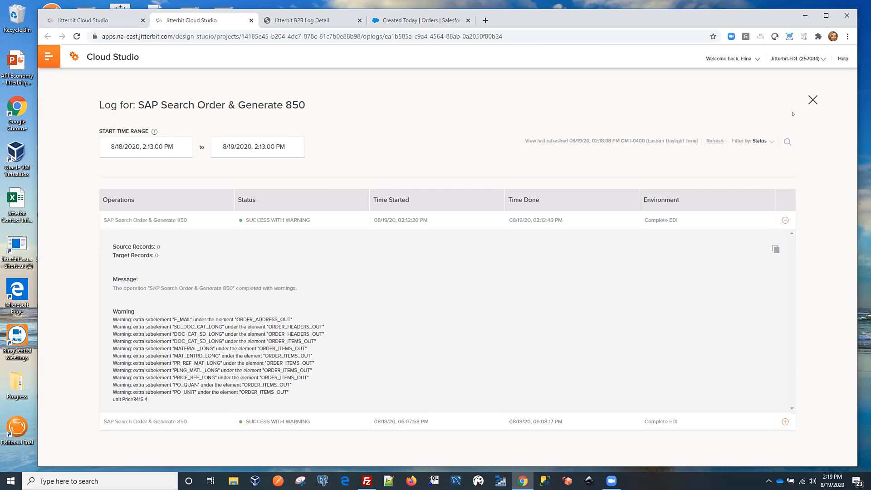
click(812, 99)
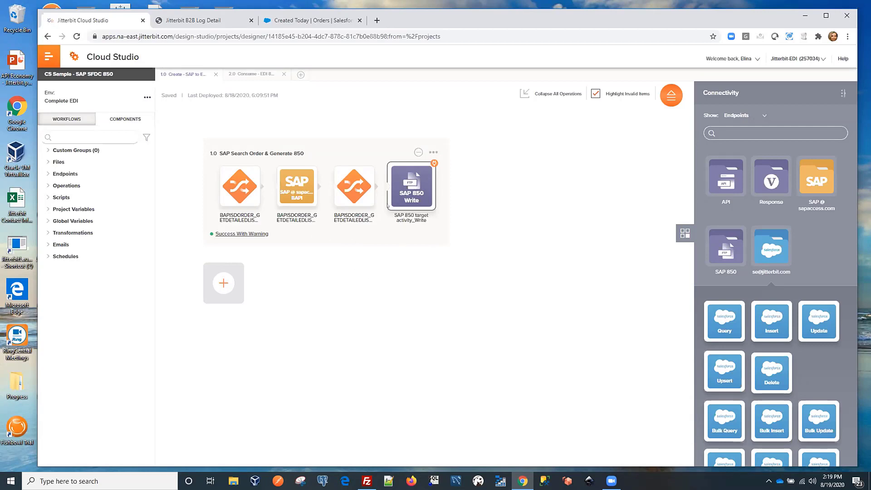
Step: Refresh the Jitterbit B2B log details, review the EDI content of the outbound 850 transaction, and return to Cloud Studio
click(191, 20)
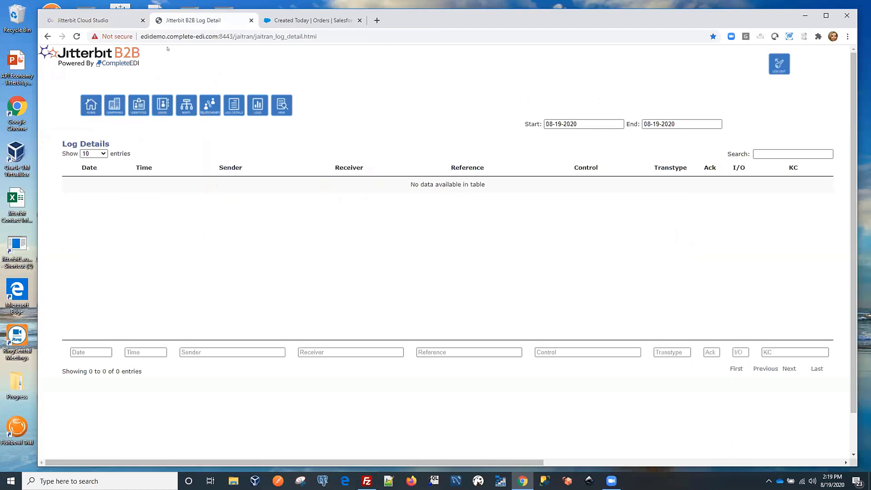
click(77, 37)
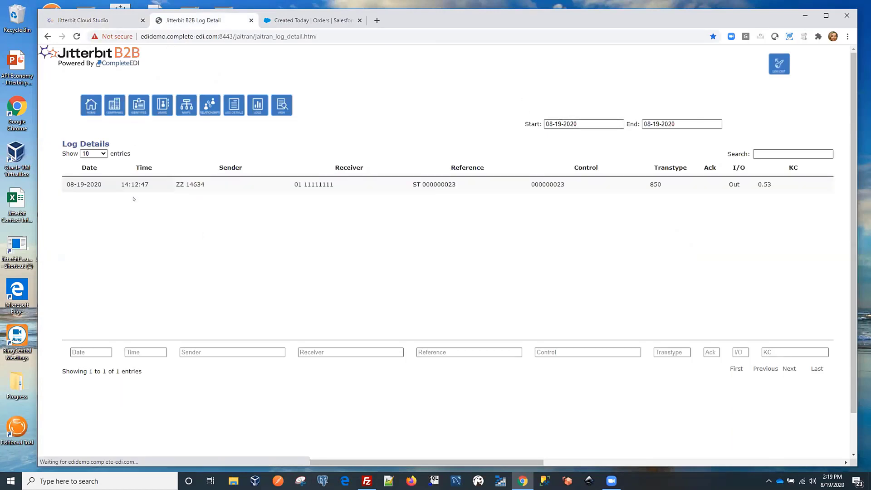
click(89, 186)
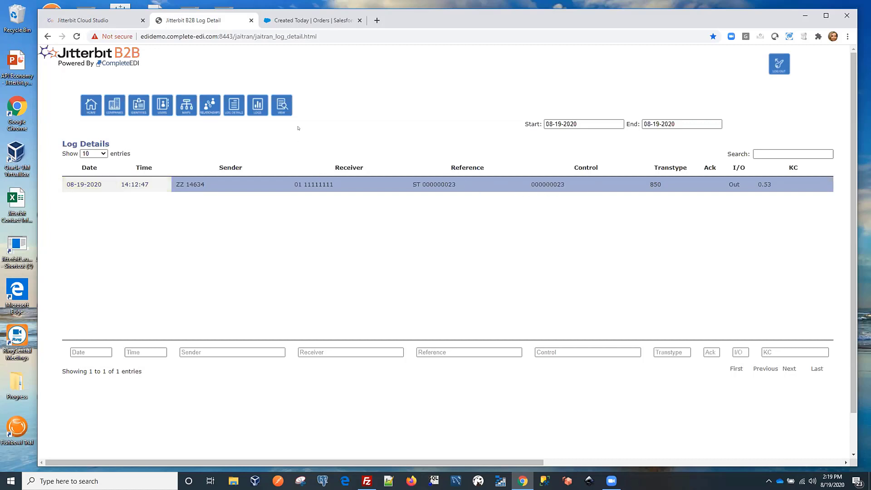
click(296, 190)
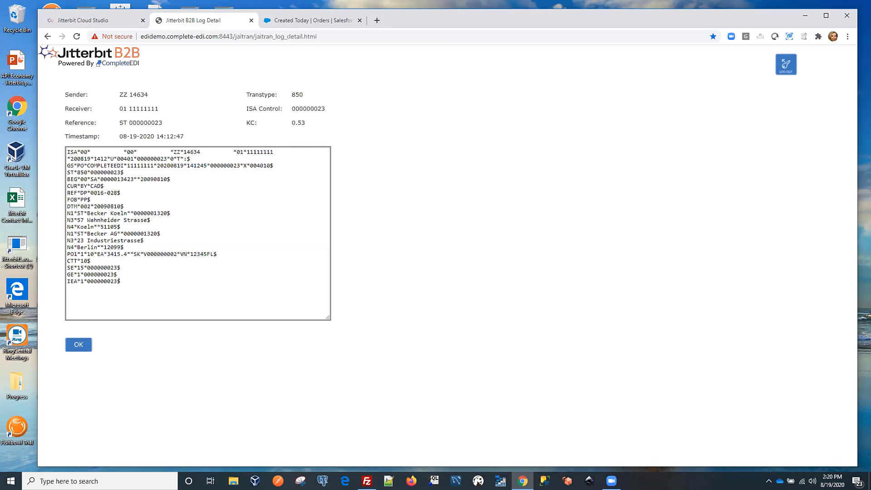
click(76, 345)
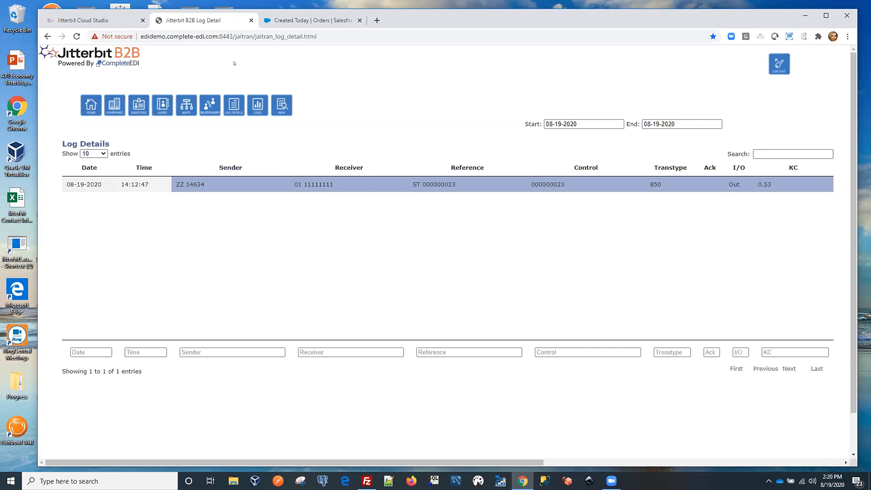
click(82, 20)
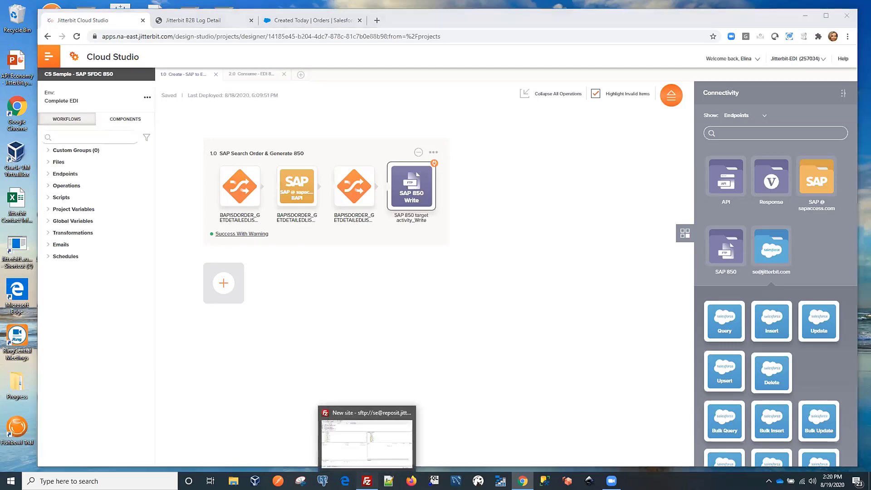
Step: In FileZilla, refresh the remote SAP folder and download SAPDEMO850.edi to C:\EDI Demo, overwriting the existing file
click(368, 438)
click(82, 26)
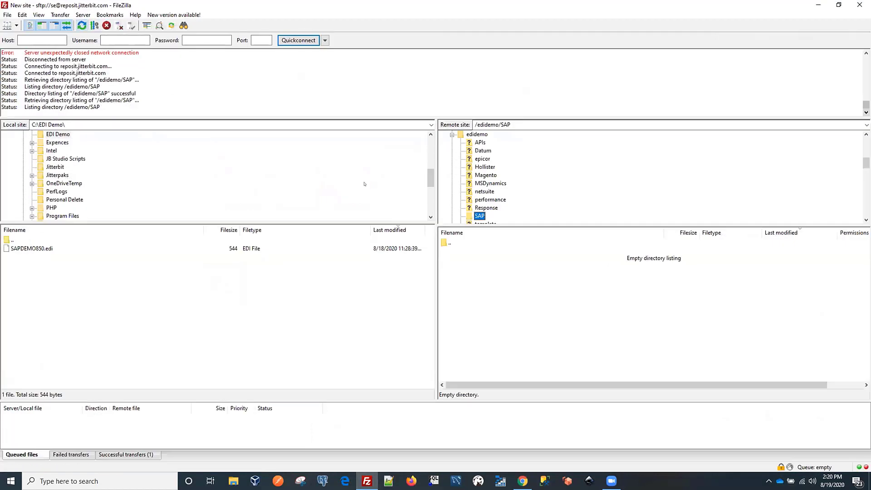
drag(471, 251, 117, 288)
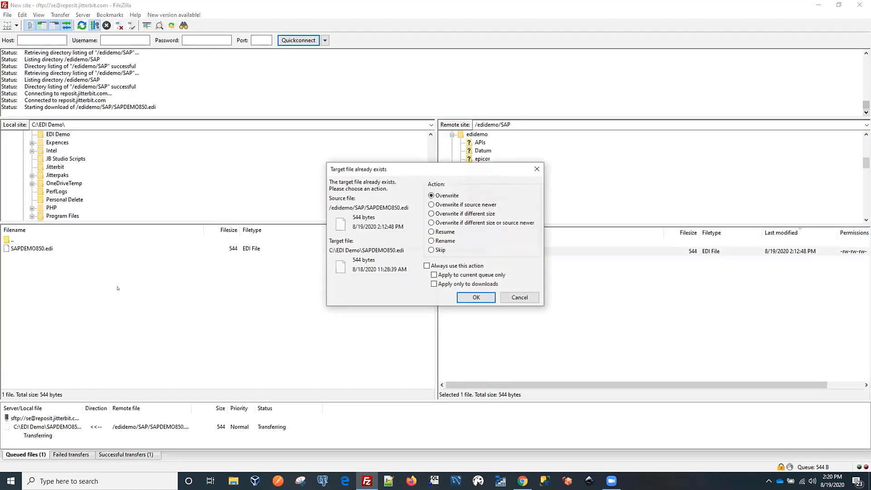
click(475, 298)
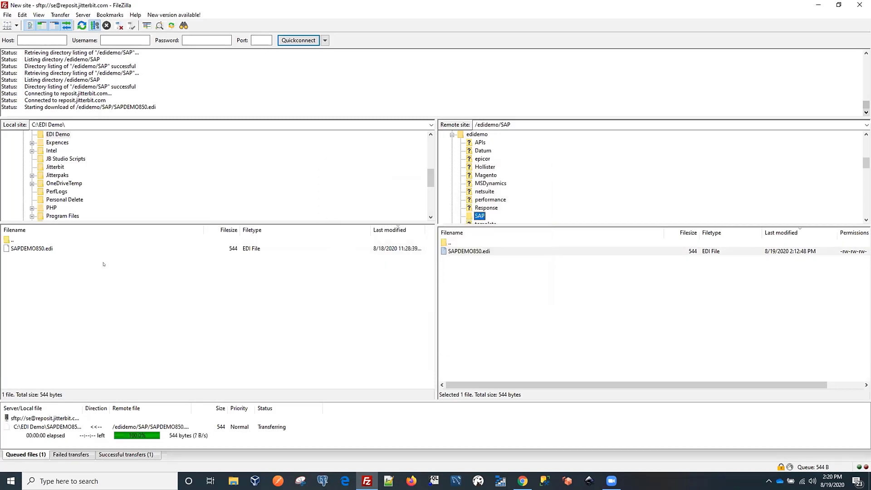
Step: Reopen the downloaded SAPDEMO850.edi in Notepad to review its EDI segments, close it, and return to Cloud Studio
right_click(41, 249)
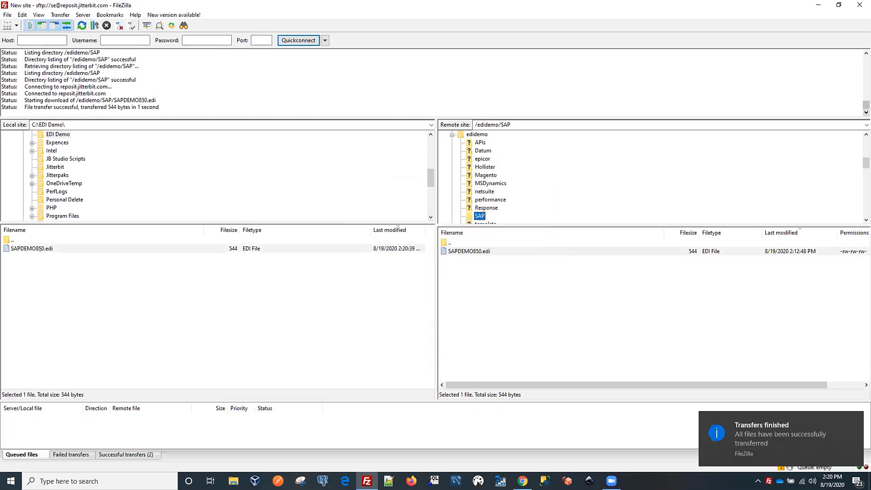
click(66, 287)
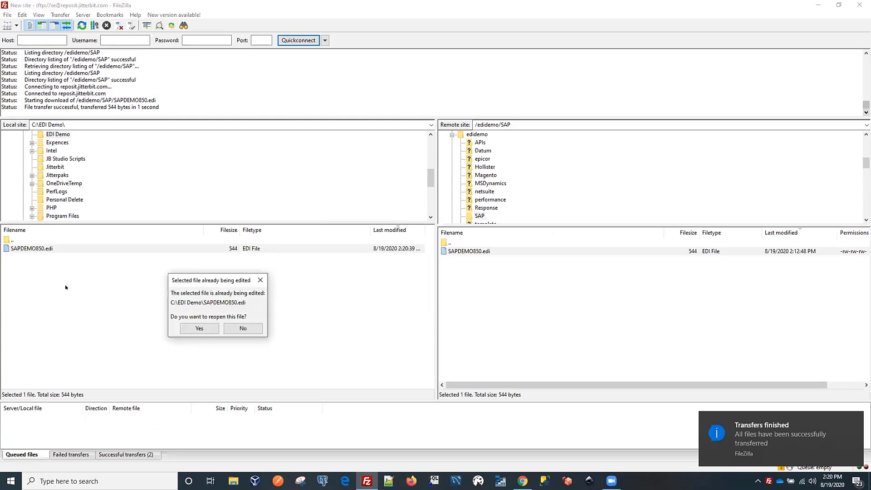
click(199, 328)
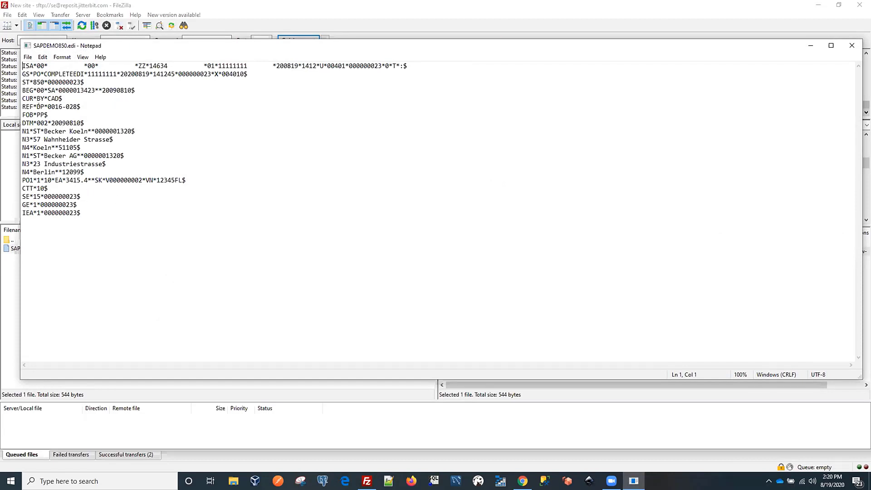
click(852, 45)
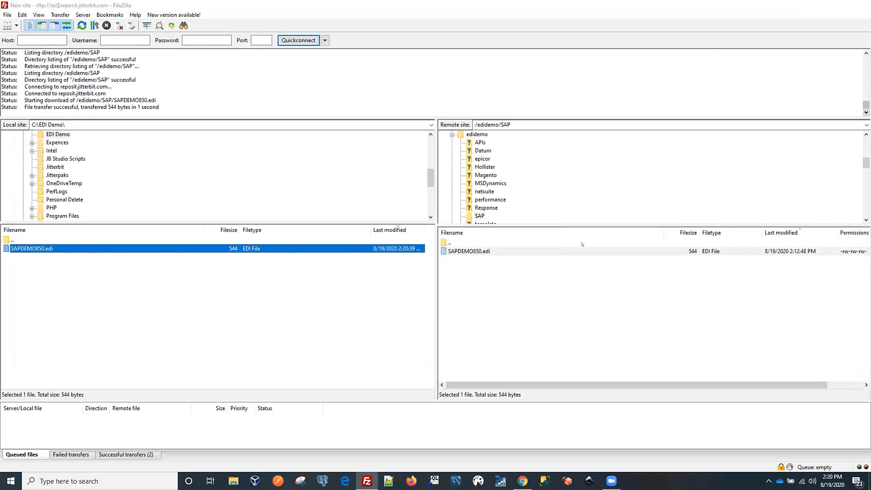
click(809, 5)
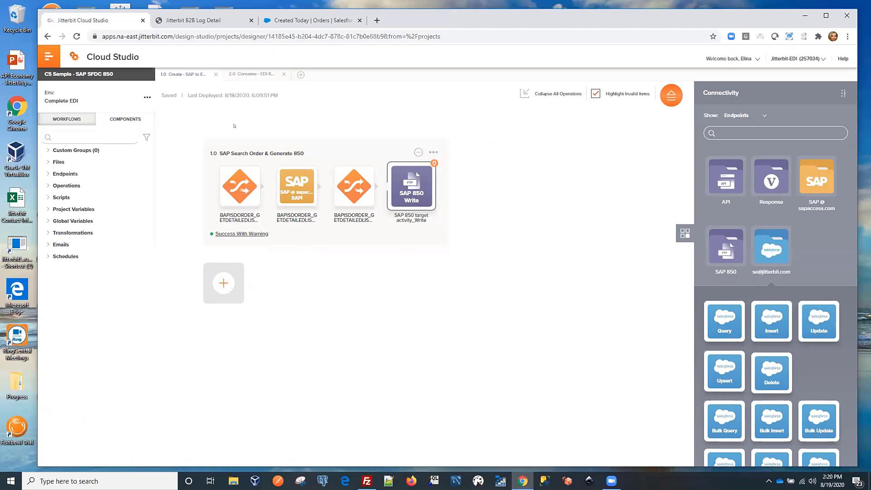
Step: Open workflow 2.0, review how the Upsert Orders Request transformation maps 850-4010.xsd to Salesforce orders, and return to the workflow
click(257, 75)
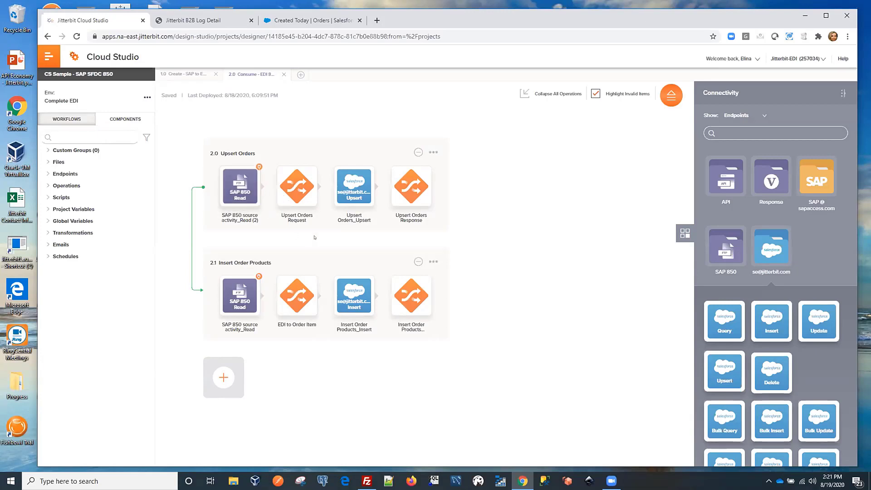
double_click(295, 183)
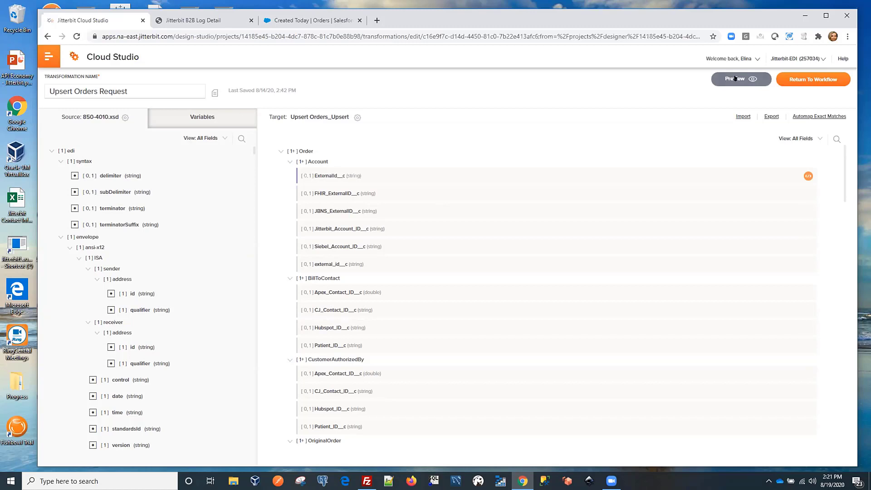
click(797, 83)
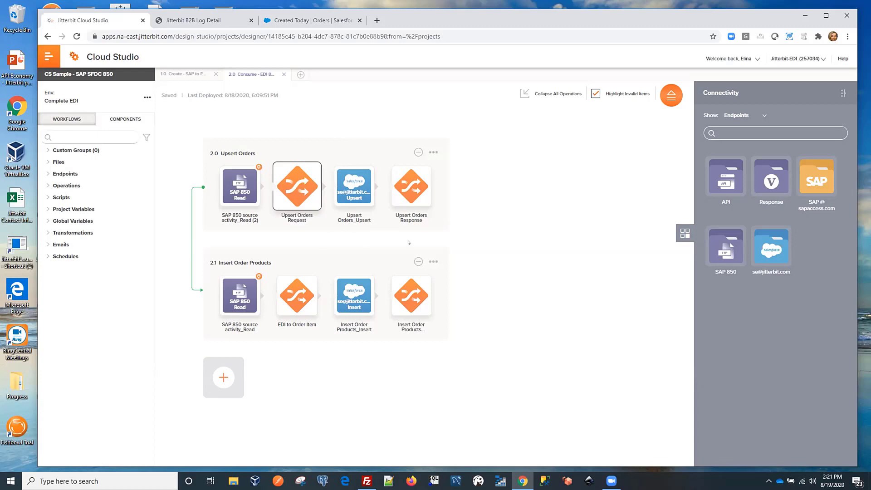
Step: Open the settings of operation 2.0 Upsert Orders, review the occurrence choices for a new schedule, and leave it without saving
click(434, 151)
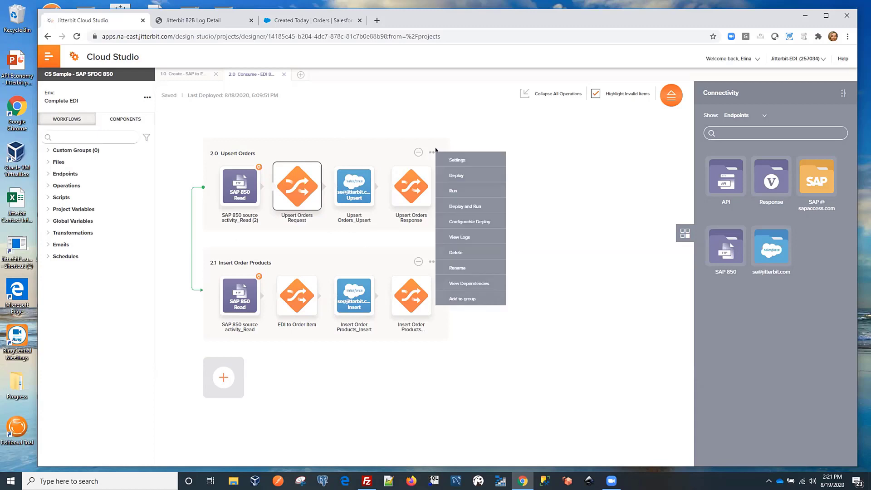
click(456, 160)
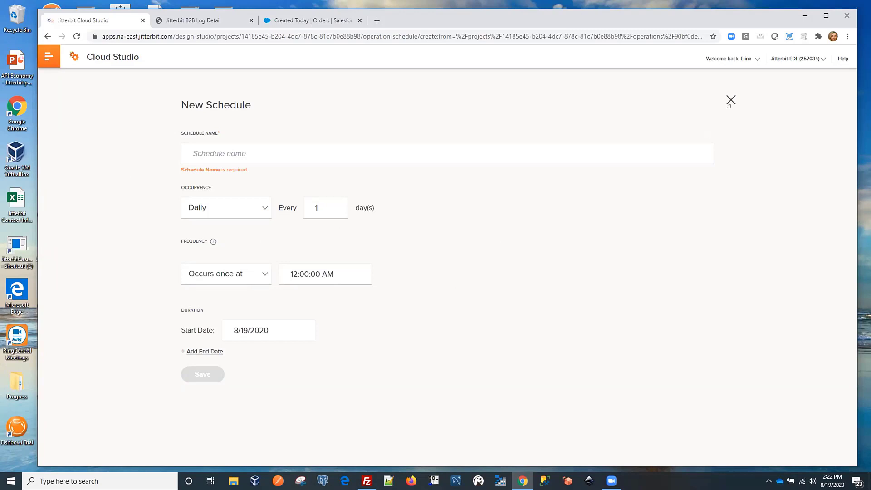
click(213, 208)
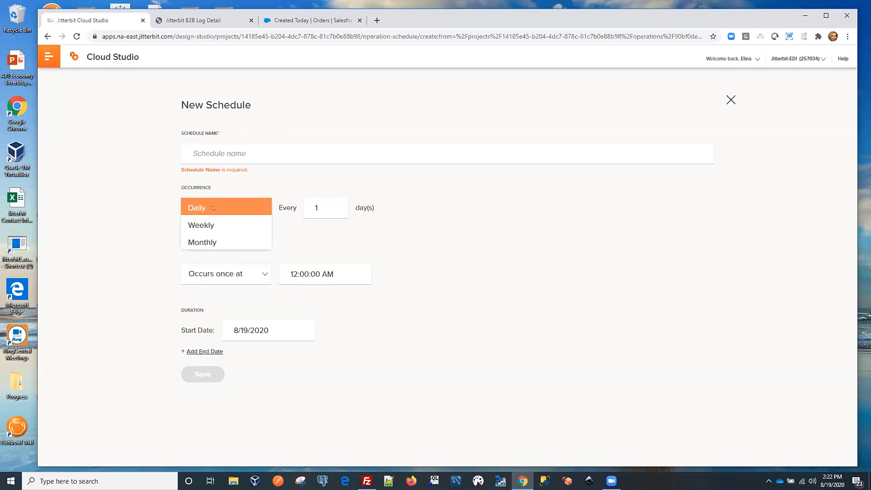
click(141, 264)
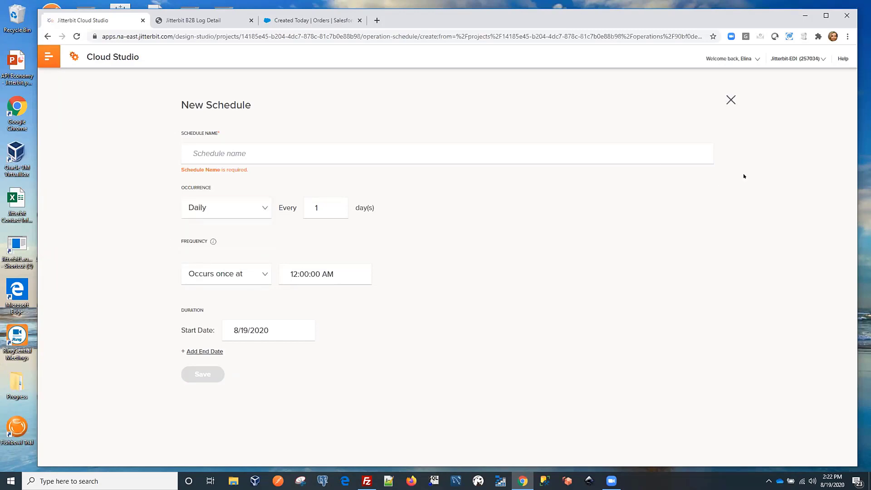
click(731, 100)
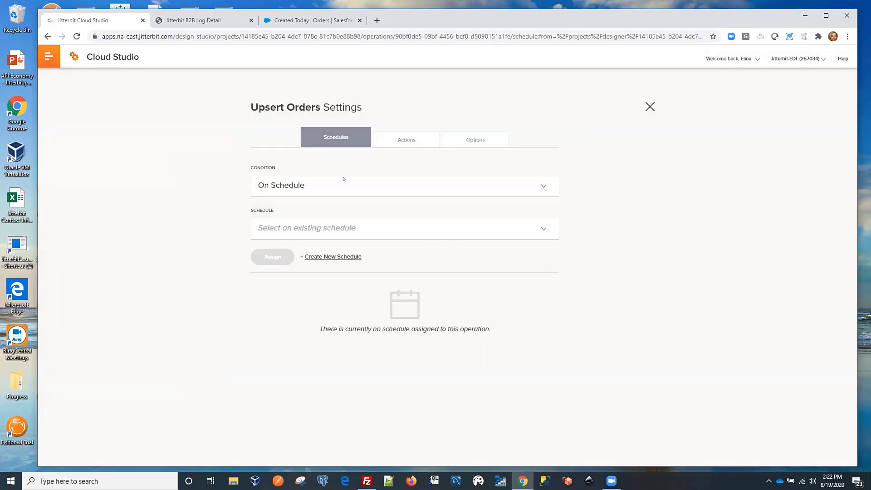
Step: Review the success actions of Upsert Orders and its timeout, logging and chunking options
click(404, 140)
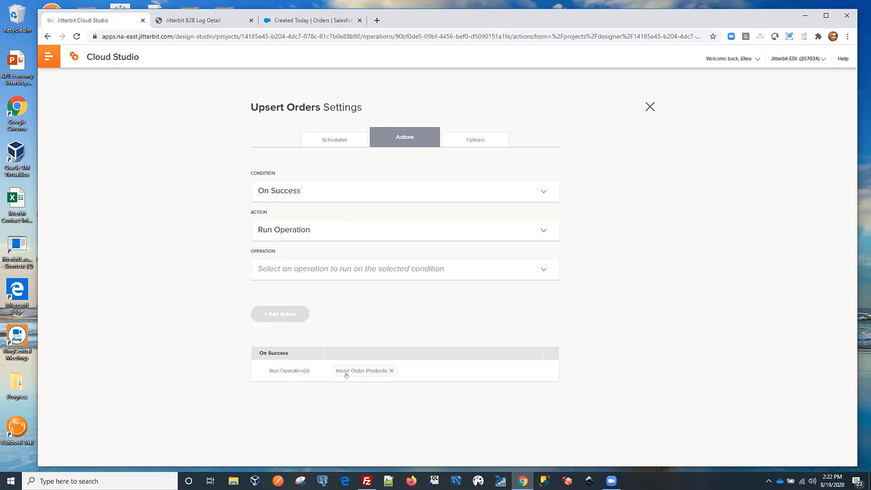
click(460, 140)
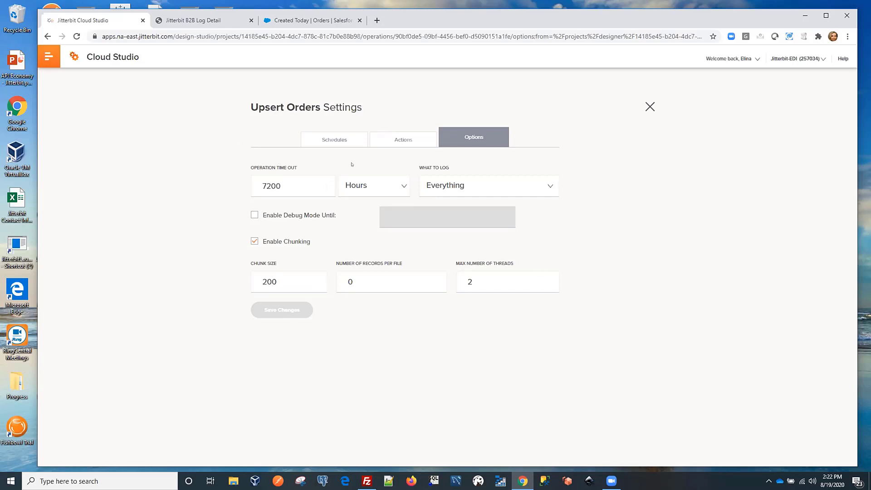
Step: Leave the Upsert Orders settings and review the source file, path and after-processing rename options of the SAP 850 Read activity in 2.1 Insert Order Products
click(650, 107)
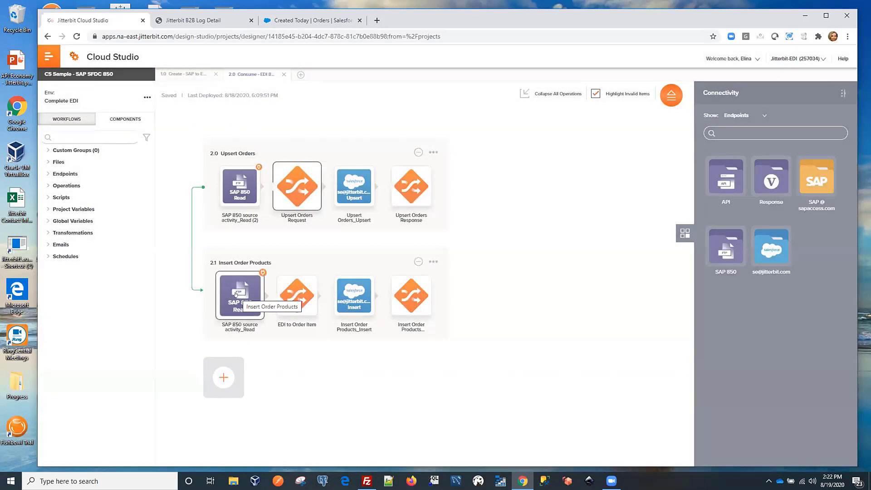
double_click(235, 294)
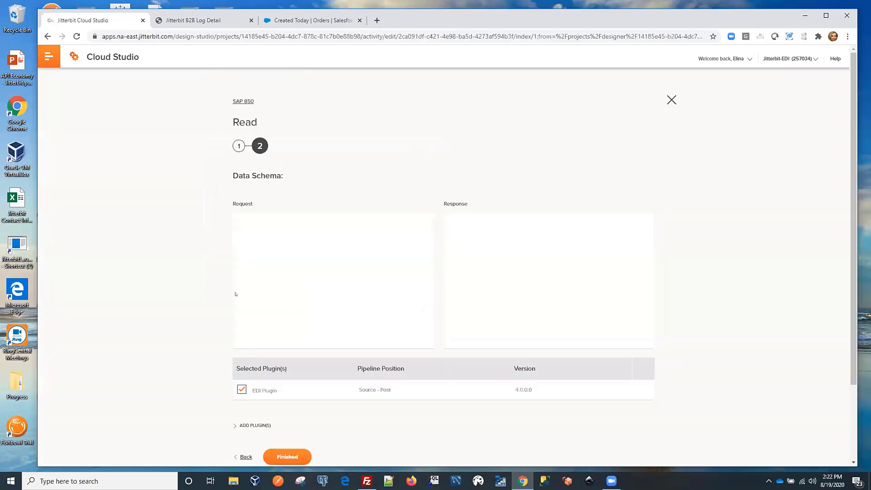
click(235, 148)
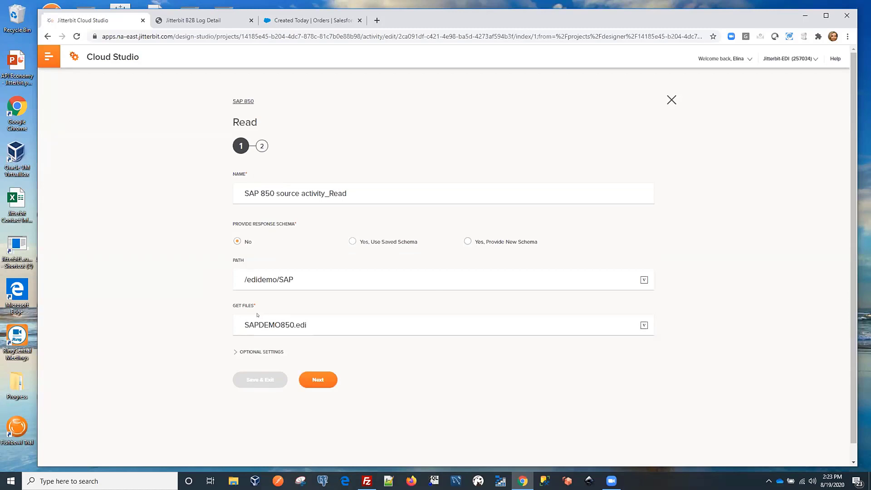
click(230, 352)
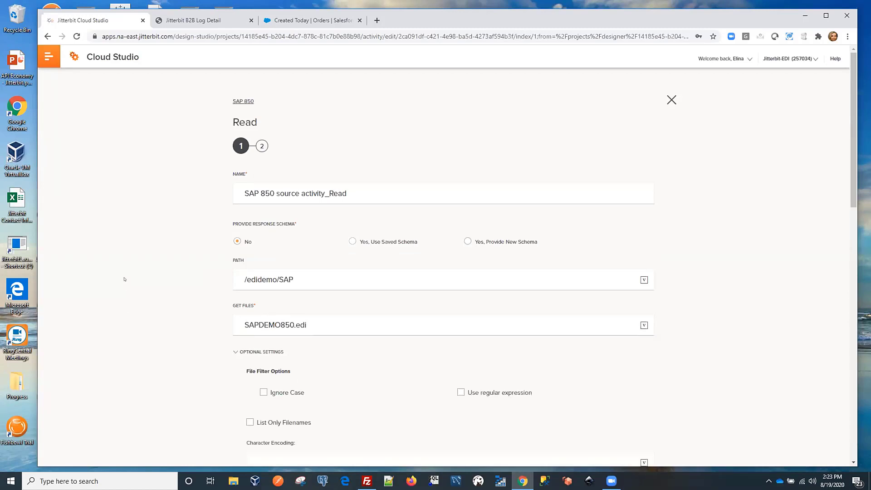
scroll(161, 314, down, 4)
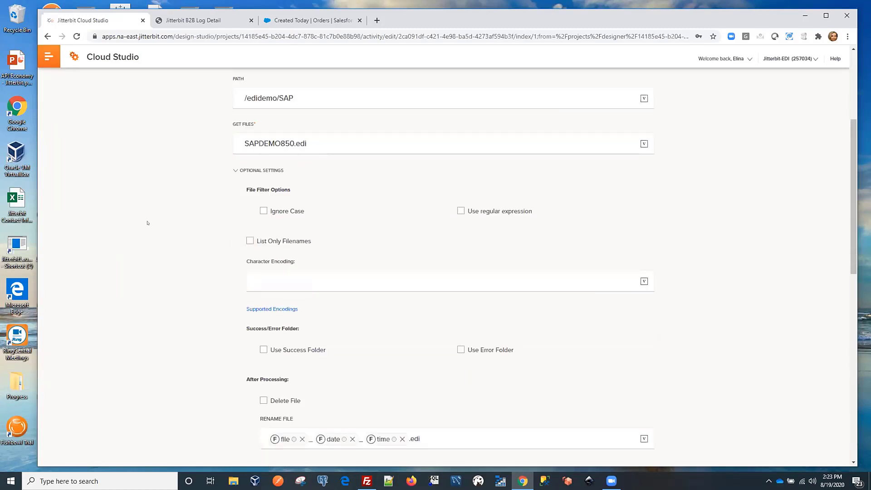
scroll(147, 223, down, 2)
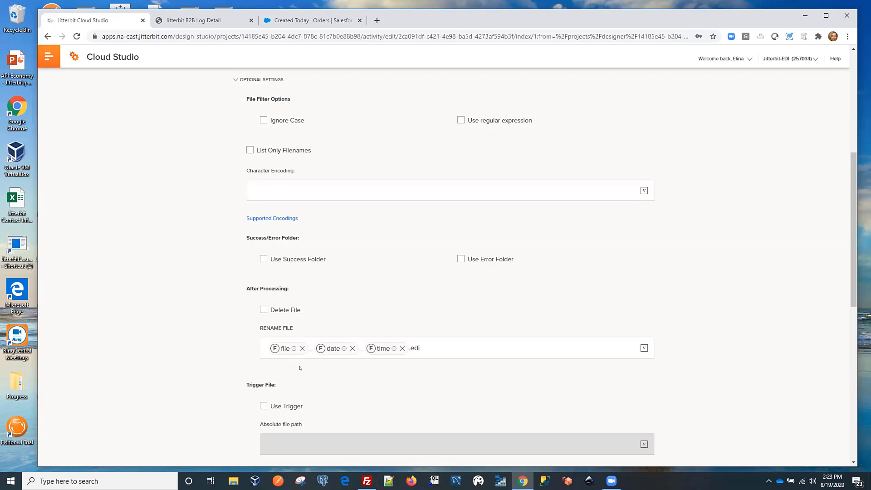
mouse_move(286, 352)
scroll(770, 212, up, 6)
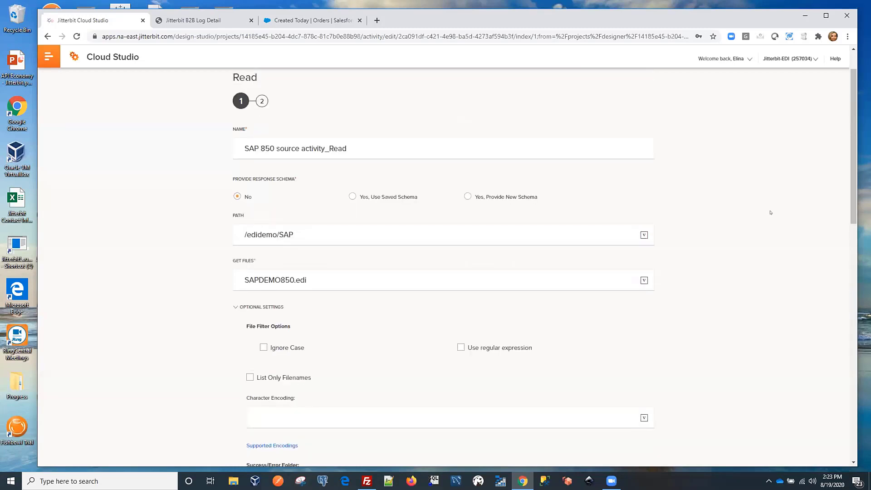
click(669, 99)
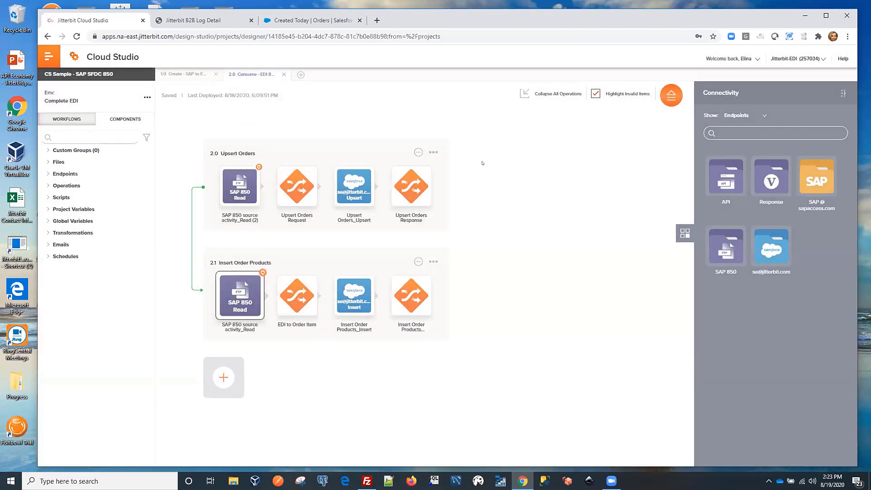
Step: Deploy and run operation 2.0 Upsert Orders, viewing the Salesforce Created Today orders list and the Salesforce endpoint's activity types while it runs
click(432, 152)
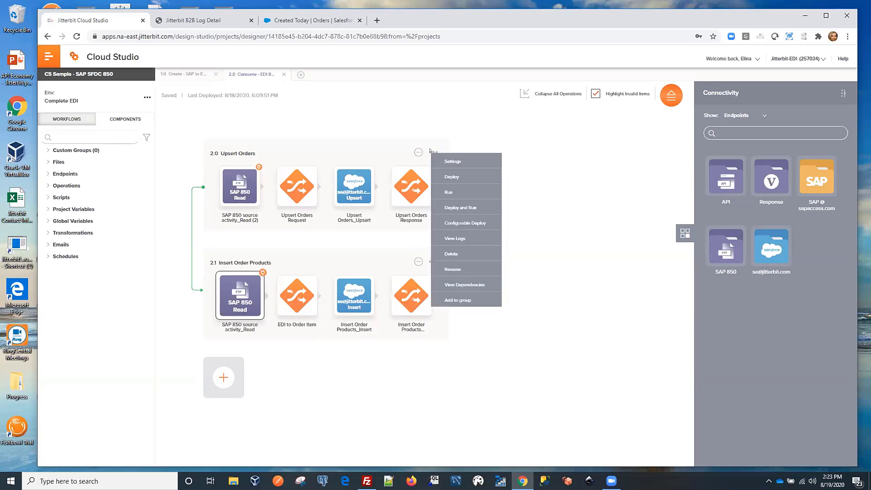
click(468, 209)
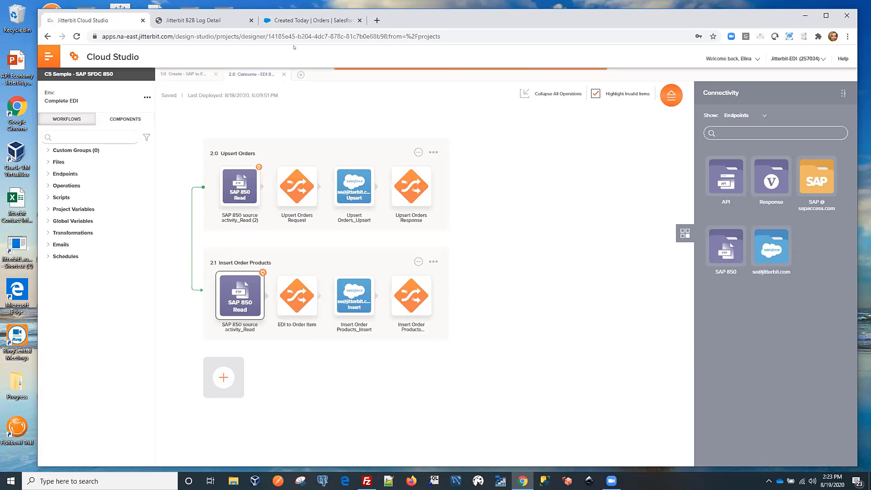
click(309, 20)
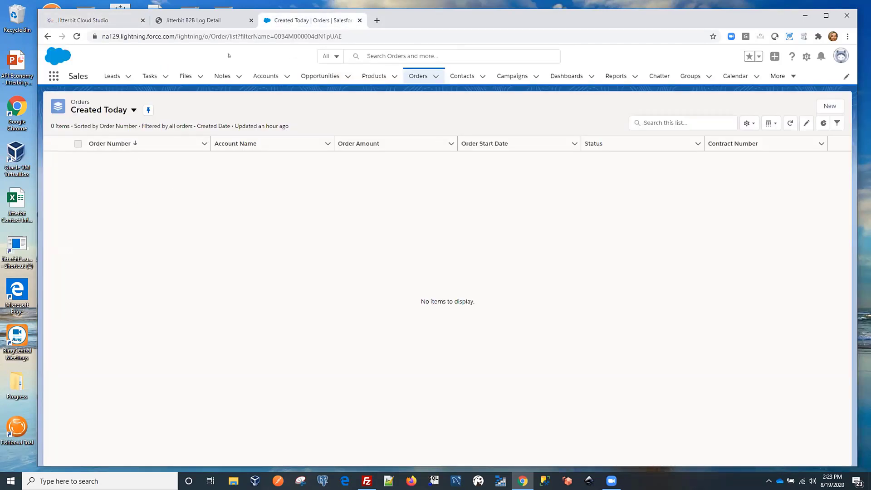
click(90, 21)
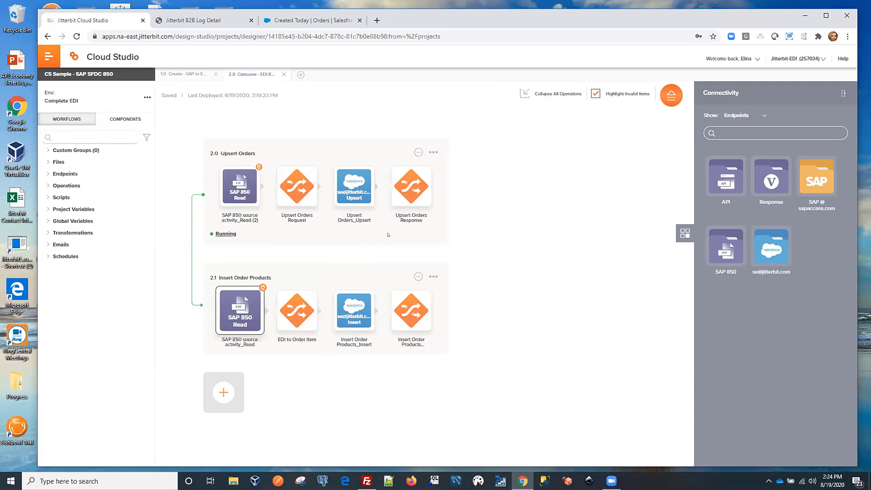
click(780, 250)
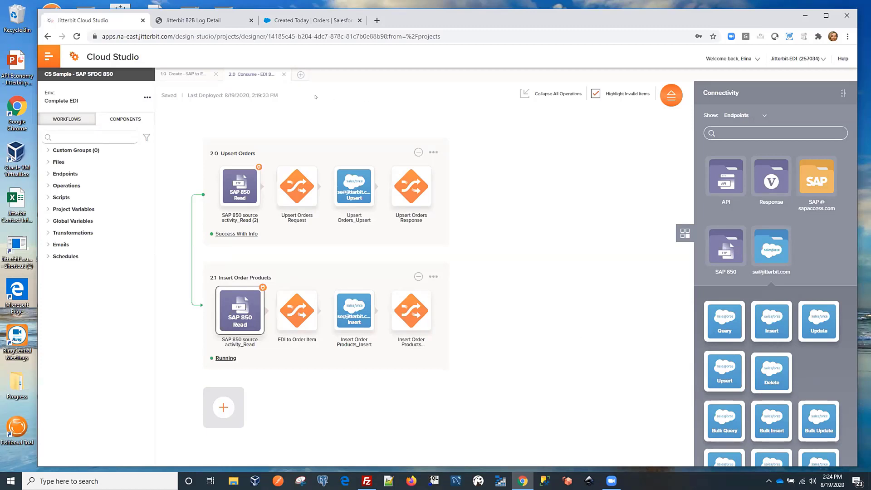
Step: Refresh the Created Today orders list in Salesforce, open the new order, and view the details of its product Pumpe PRECISION 104
click(308, 20)
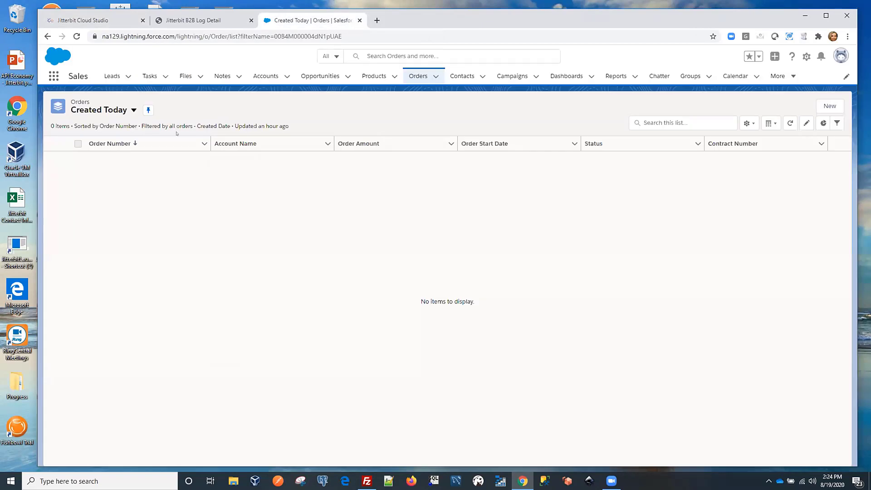
key(F5)
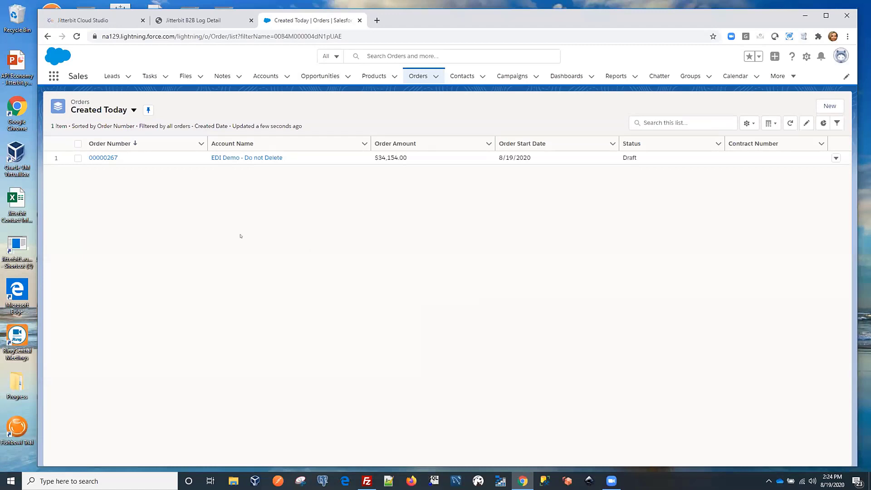
click(98, 157)
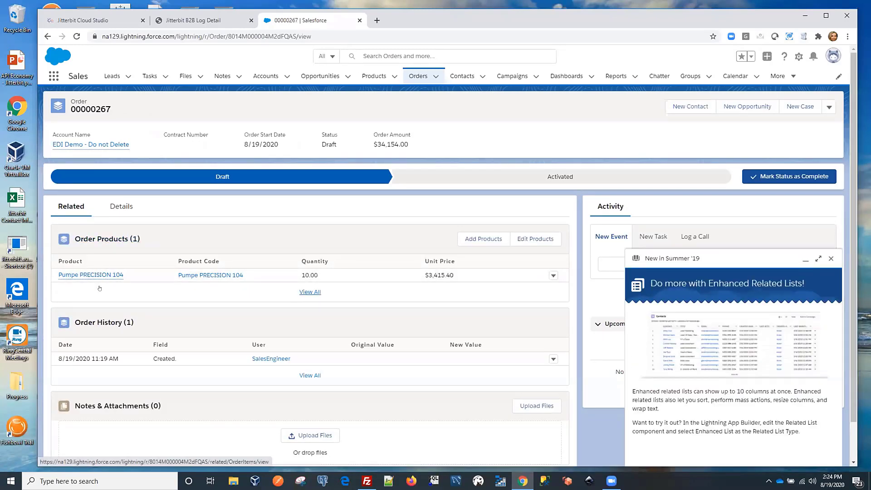
mouse_move(91, 279)
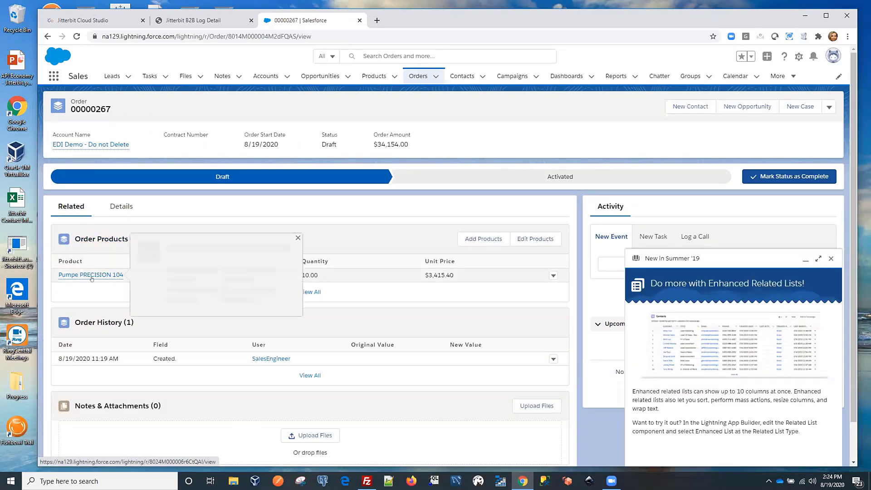
click(832, 259)
click(110, 274)
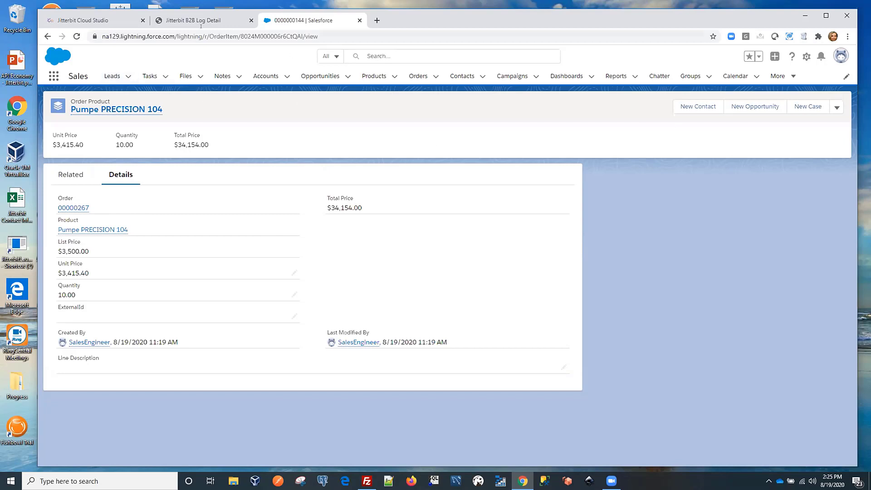
Step: Return to Cloud Studio, view the logs of operation 2.0, expand the latest Upsert Orders and Insert Order Products entries, and close the log page
click(105, 20)
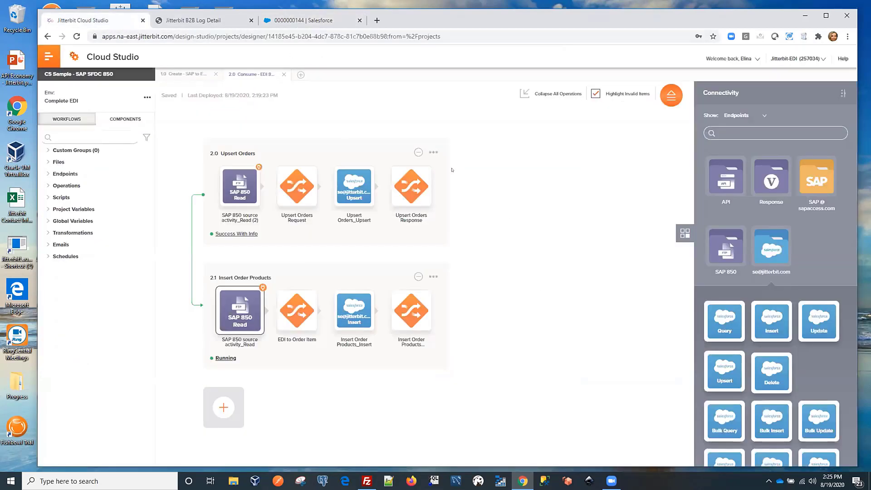
click(435, 153)
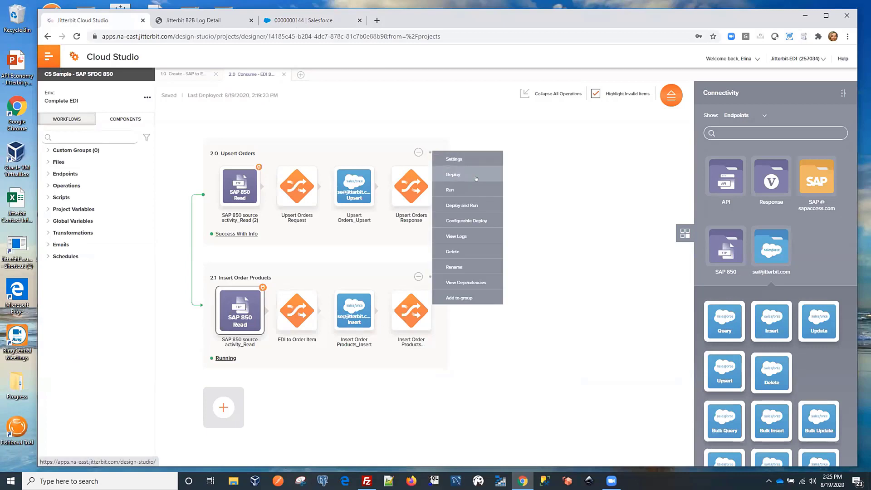
click(461, 236)
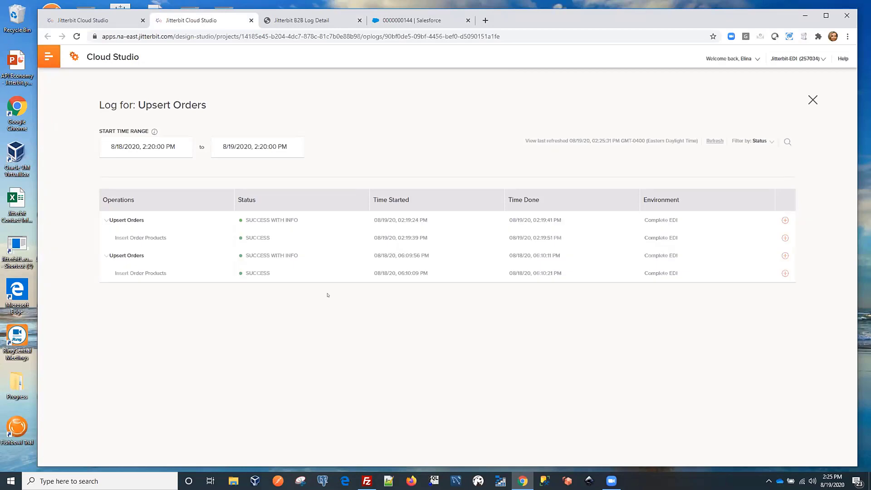
click(785, 221)
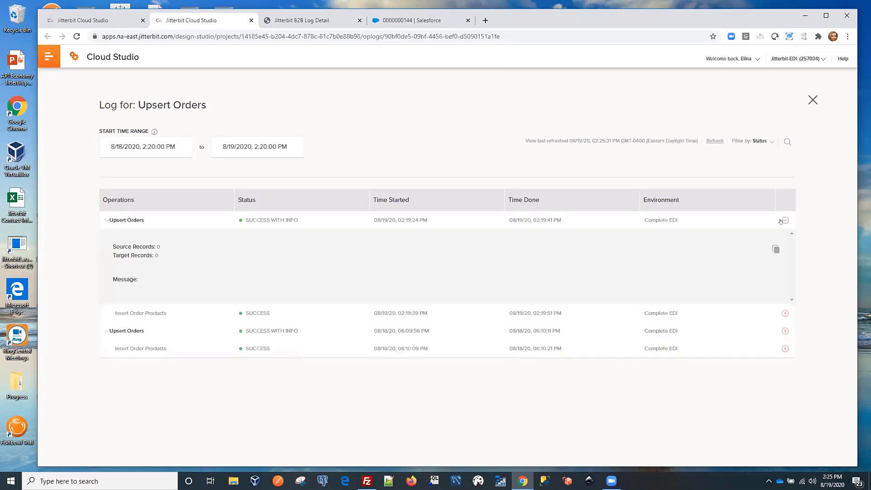
click(785, 313)
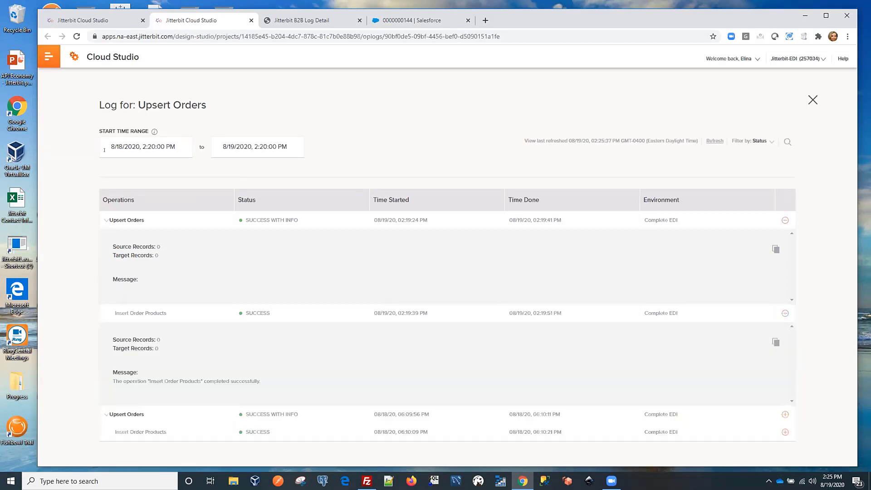
click(251, 20)
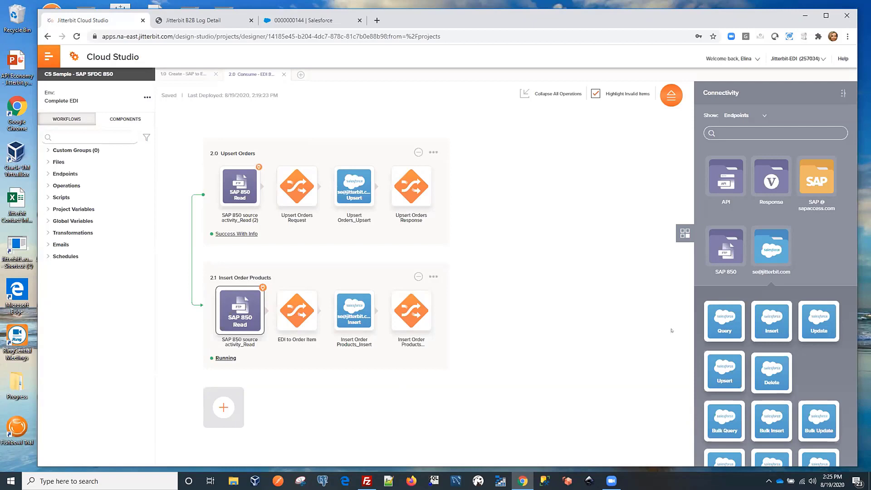
Step: Review the activity types of the SAP and Salesforce endpoints alongside workflow 1.0, and return to workflow 2.0
click(816, 179)
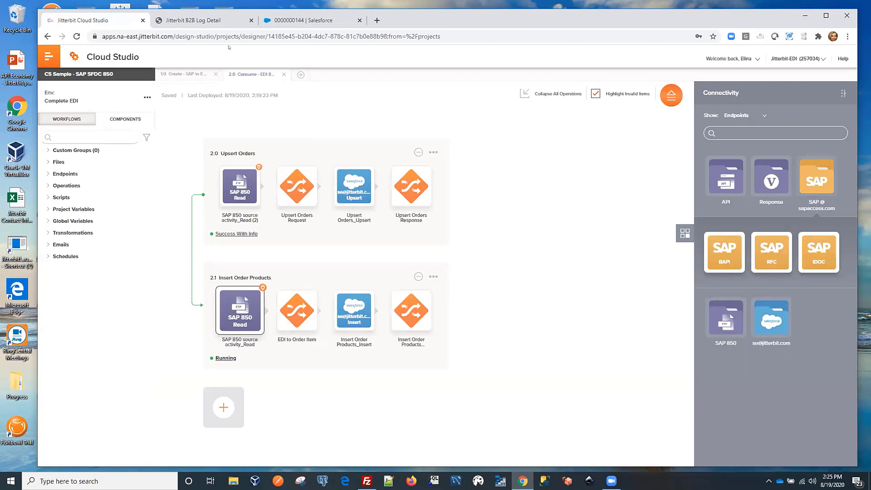
click(190, 73)
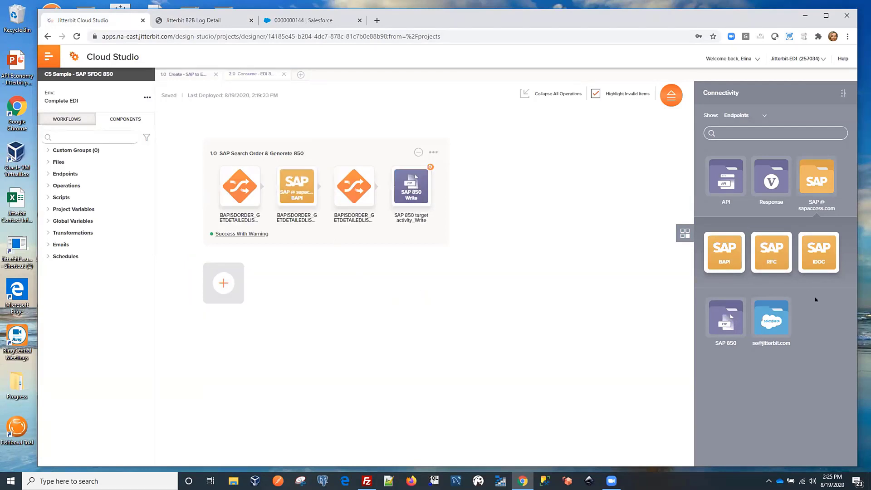
click(774, 316)
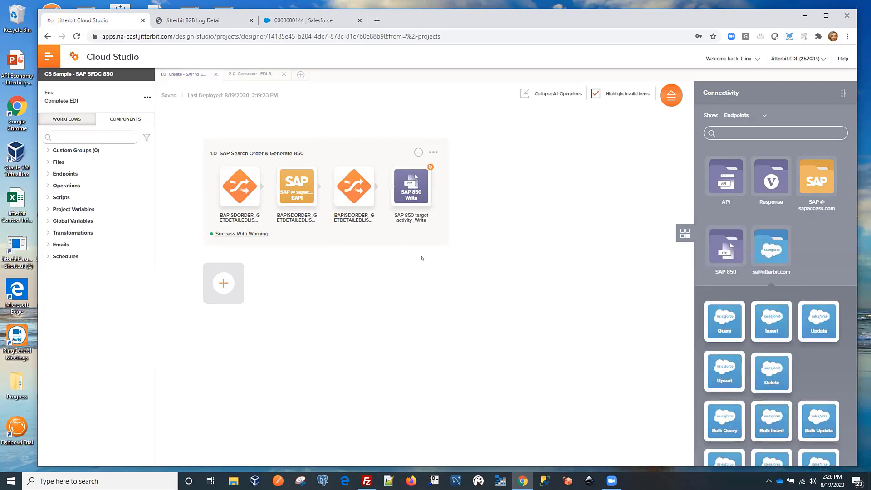
click(244, 73)
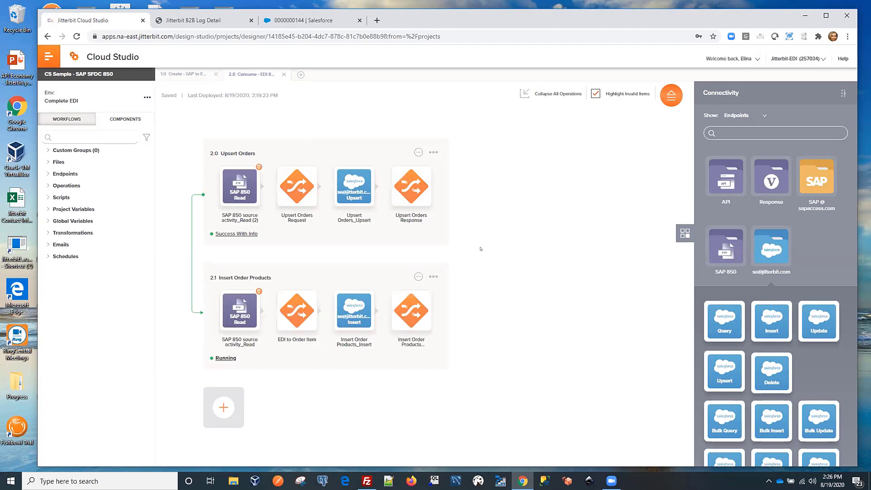